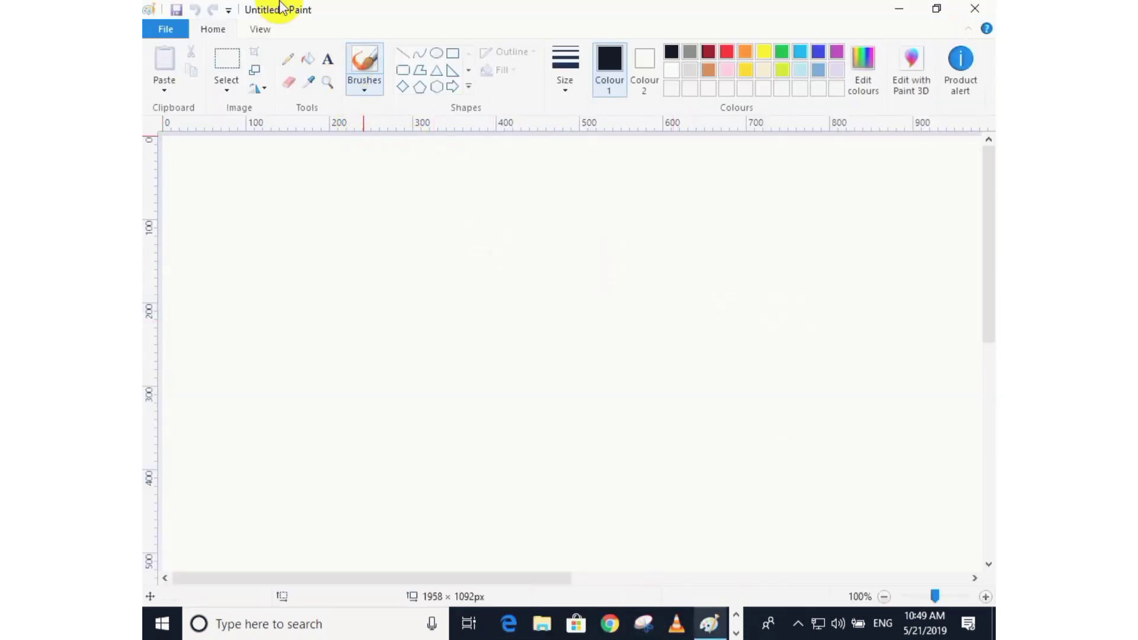
Fill the whole canvas with the dark colour using the Fill tool.
left_click(305, 52)
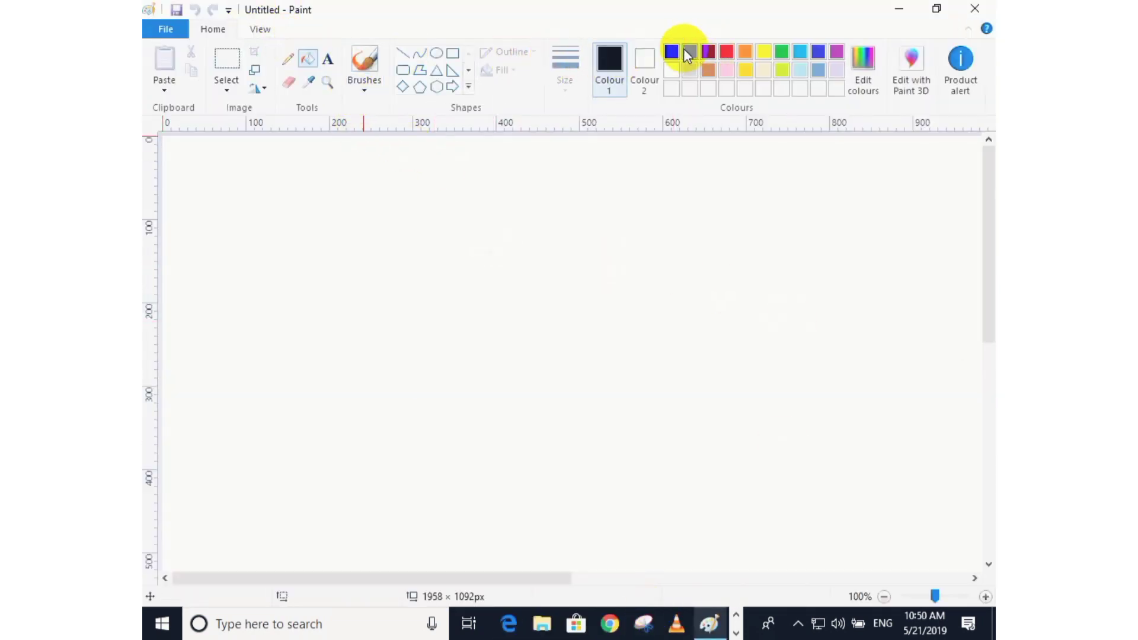
left_click(340, 203)
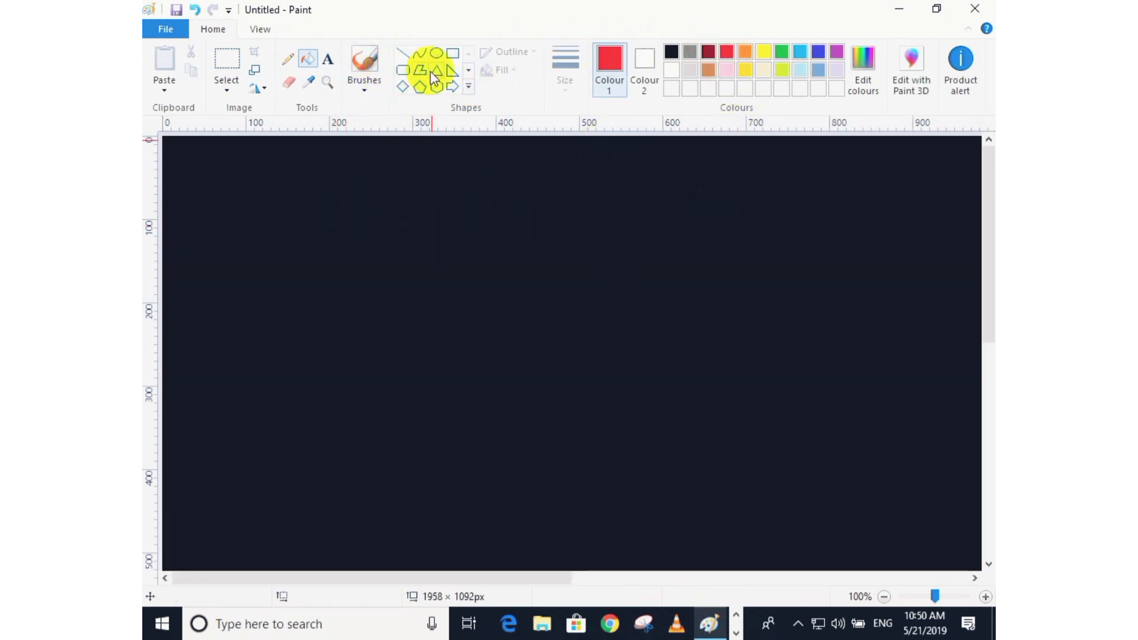
Add the red title text "OPERATING SYSTEM" near the top centre of the canvas.
left_click(327, 58)
left_click(389, 178)
left_click(386, 144)
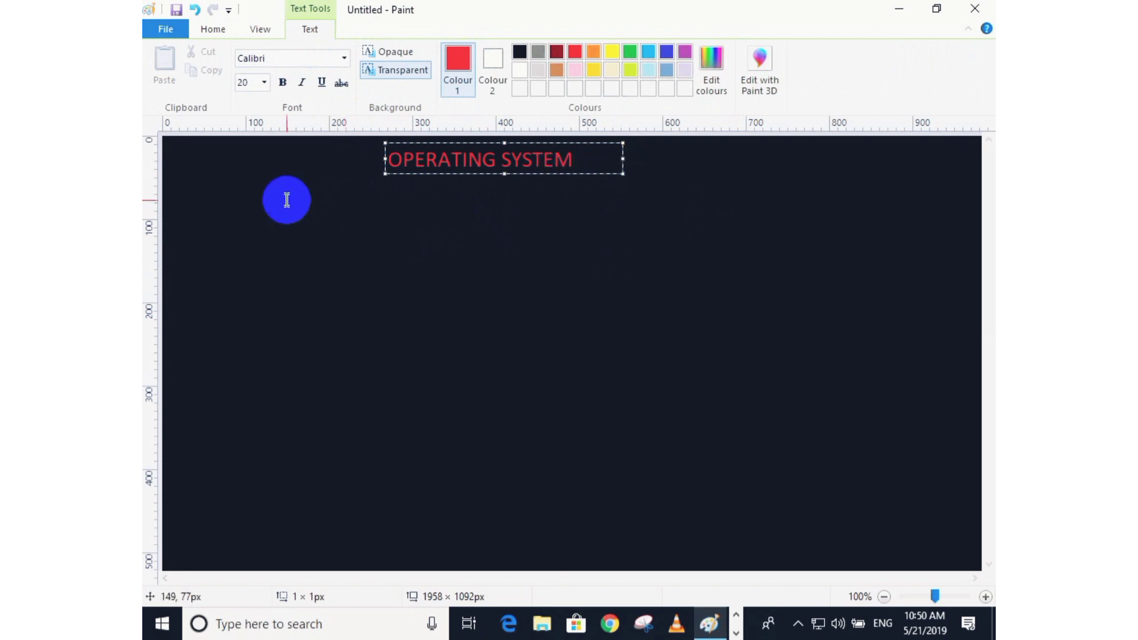
left_click(266, 202)
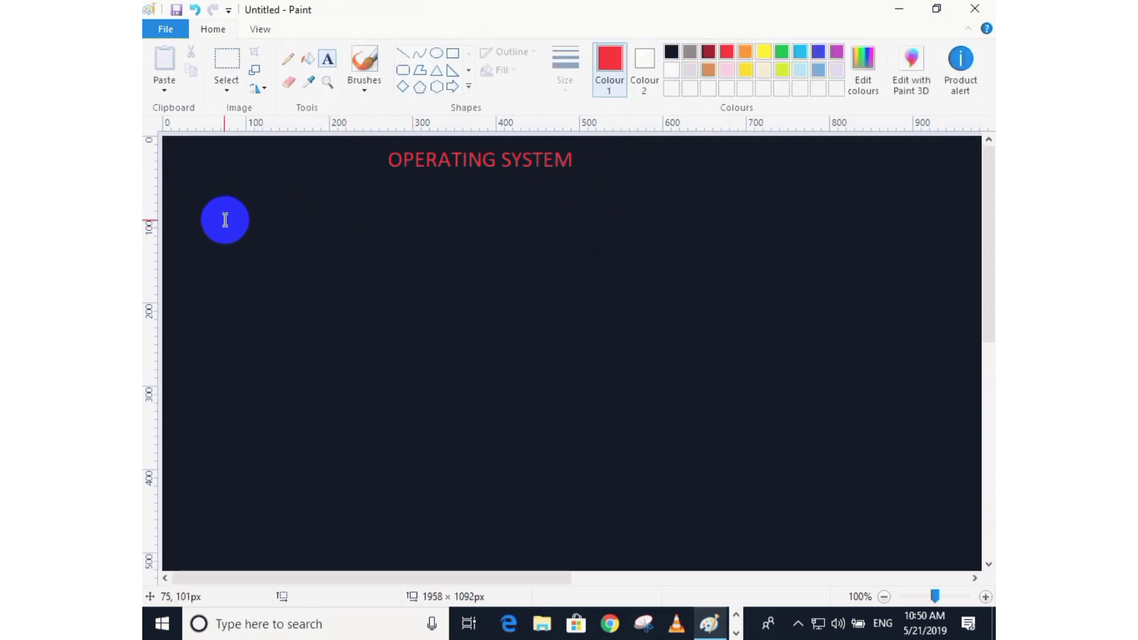
Add red text "HOW TO MAKE BOOTABLE PENDRIVE" on two lines below the title, at the left.
left_click(214, 218)
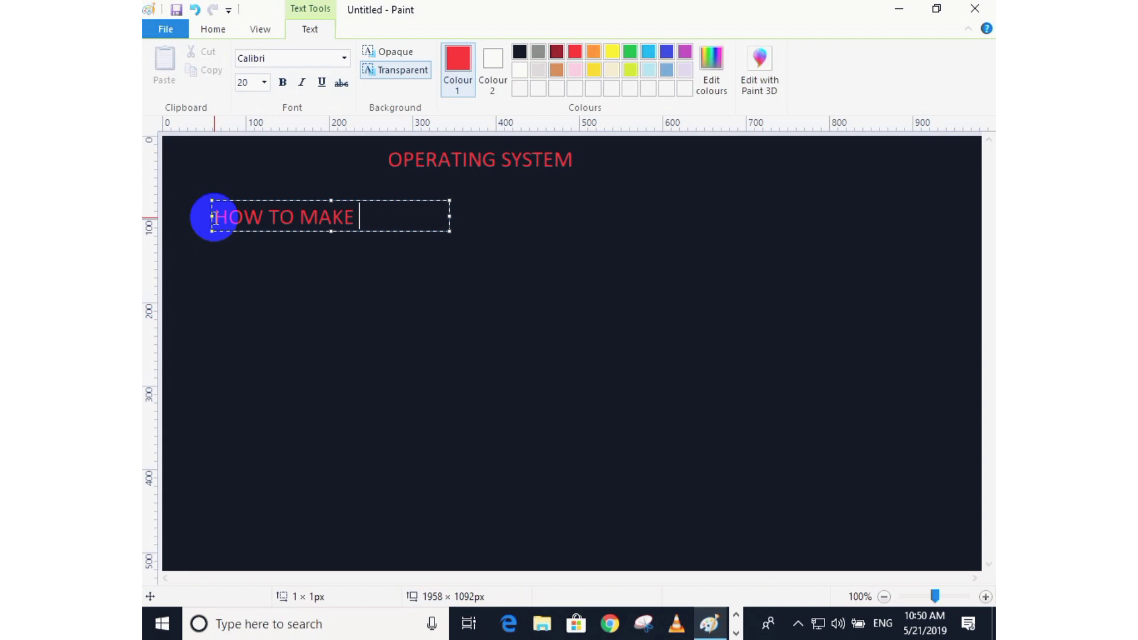
type("LE PENDRIVE")
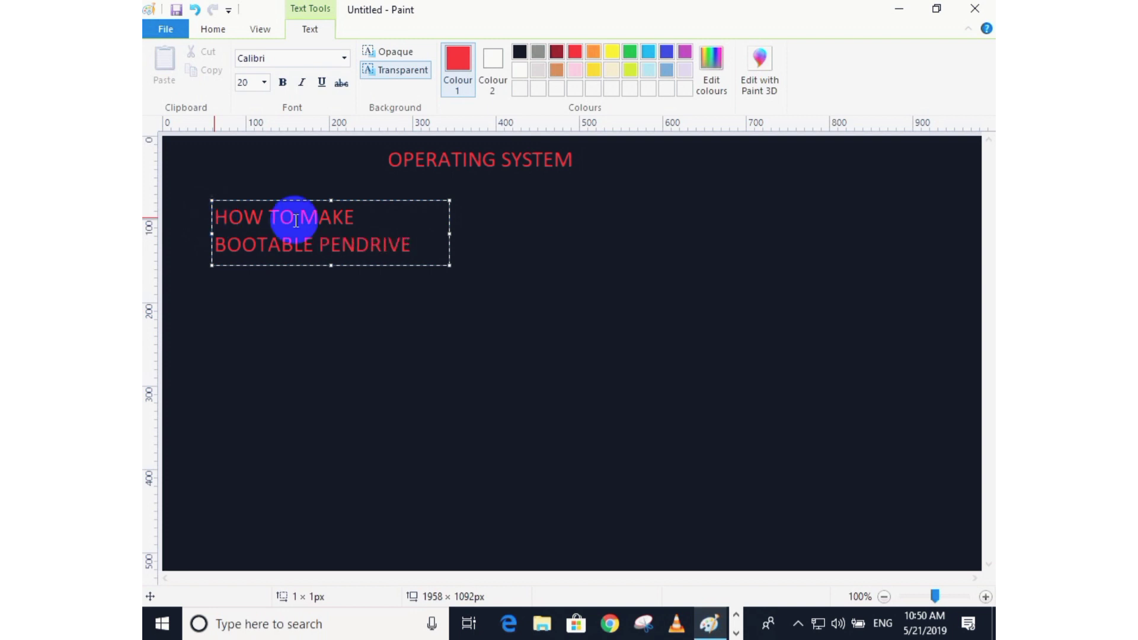
left_click(481, 267)
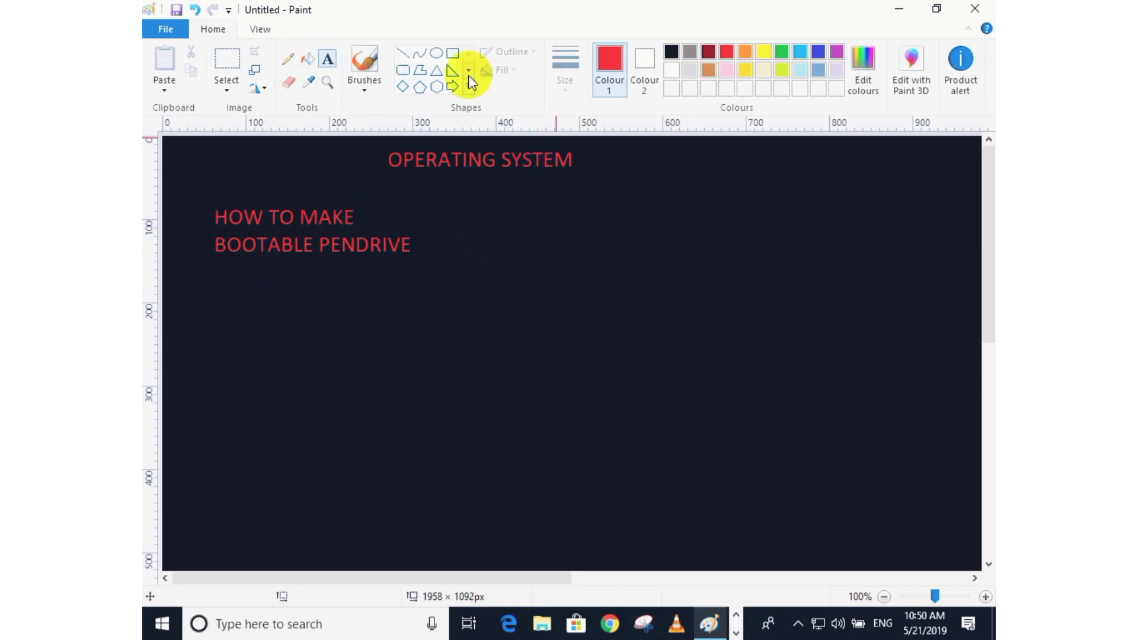
With an orange brush, handwrite "= 8 GB pendrive" to the right of the heading.
left_click(364, 60)
left_click(745, 52)
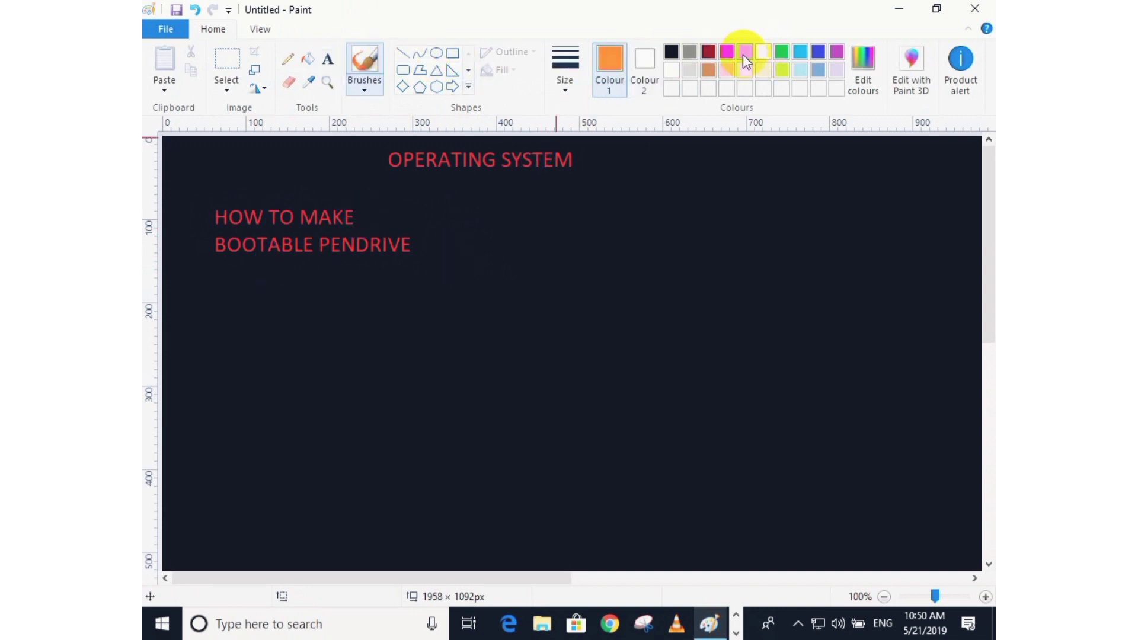
mouse_move(459, 226)
left_mouse_down()
mouse_move(500, 222)
mouse_move(496, 244)
left_mouse_up()
mouse_move(563, 211)
left_mouse_down()
mouse_move(552, 226)
mouse_move(586, 219)
mouse_move(579, 209)
mouse_move(645, 237)
mouse_move(658, 224)
mouse_move(678, 233)
mouse_move(673, 253)
mouse_move(750, 242)
mouse_move(808, 246)
mouse_move(800, 262)
mouse_move(866, 231)
mouse_move(911, 256)
left_mouse_up()
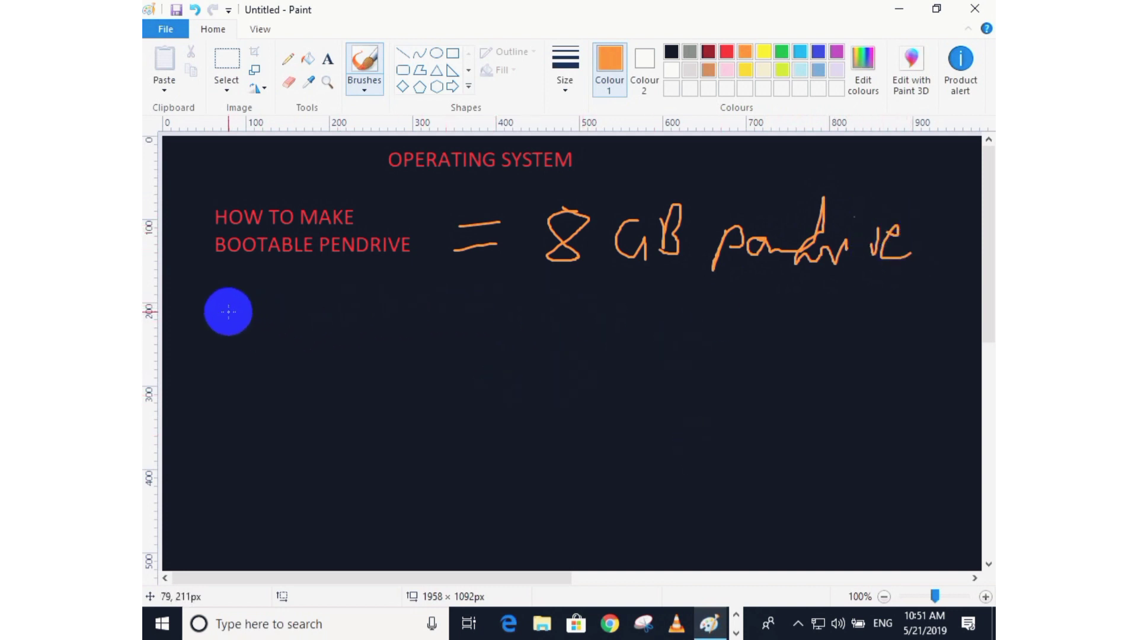
Handwrite "Win 7, 8, 8.1, 10 ⇒ ISO image" in orange across the canvas below.
mouse_move(222, 307)
left_mouse_down()
mouse_move(254, 316)
mouse_move(267, 339)
mouse_move(341, 335)
left_mouse_up()
left_click(267, 311)
mouse_move(330, 325)
left_mouse_down()
mouse_move(351, 323)
mouse_move(346, 364)
left_mouse_up()
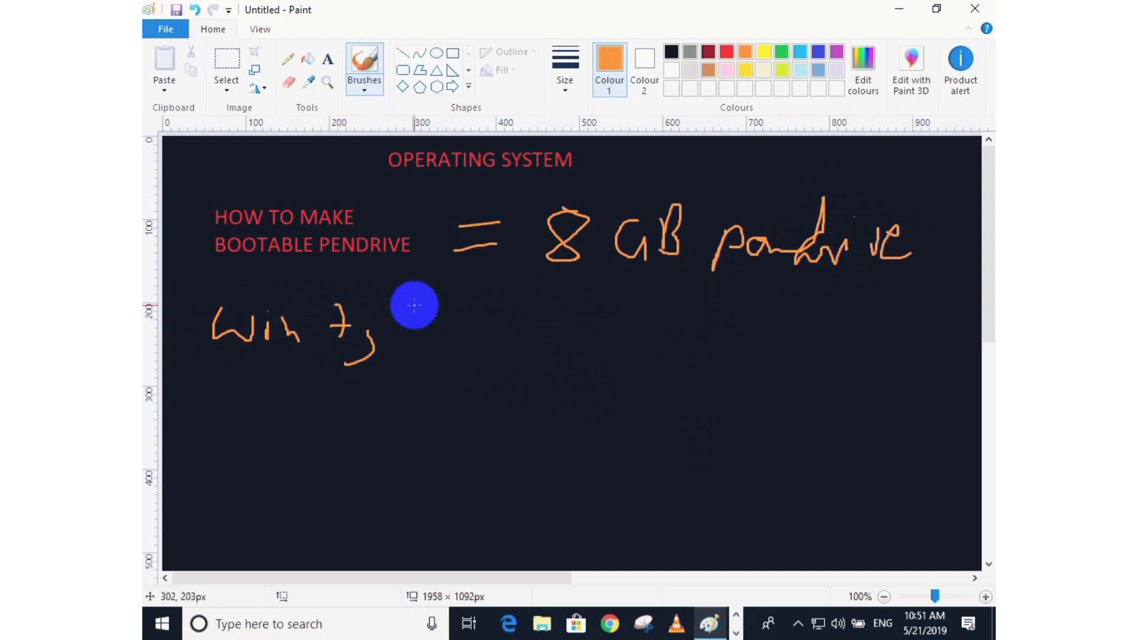
left_click_drag(415, 307, 443, 354)
mouse_move(521, 302)
left_mouse_down()
mouse_move(579, 338)
mouse_move(595, 369)
left_mouse_up()
left_click(548, 330)
mouse_move(656, 303)
left_mouse_down()
mouse_move(655, 333)
mouse_move(679, 309)
left_mouse_up()
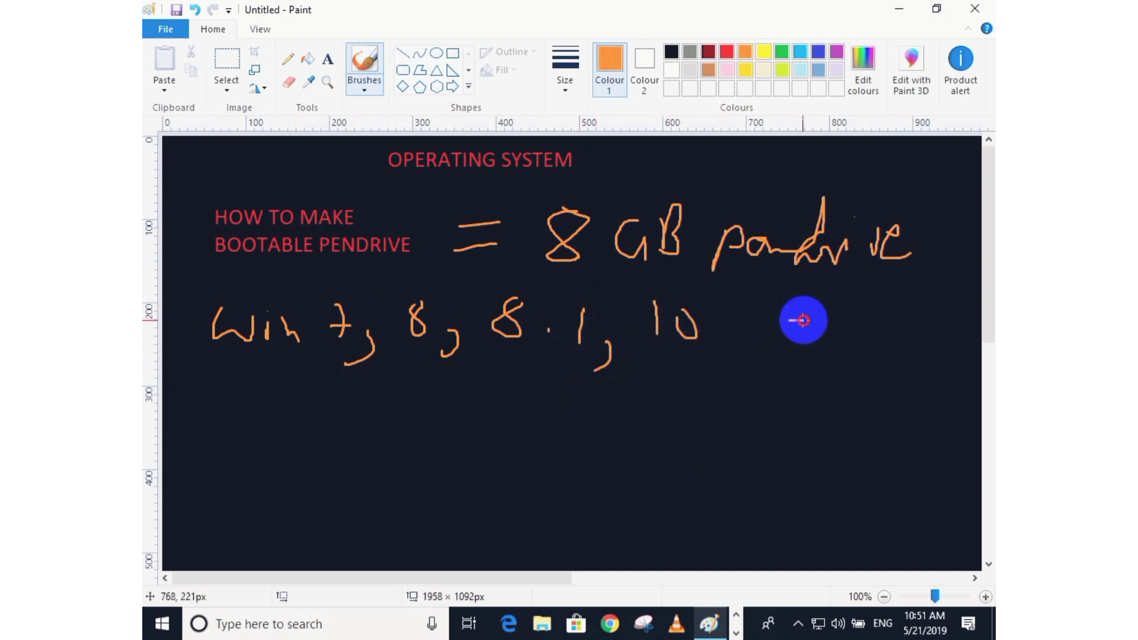
left_click_drag(801, 337, 801, 343)
mouse_move(794, 345)
left_mouse_down()
mouse_move(838, 352)
mouse_move(829, 348)
left_mouse_up()
mouse_move(867, 329)
left_mouse_down()
mouse_move(884, 336)
mouse_move(868, 318)
mouse_move(915, 347)
left_mouse_up()
mouse_move(915, 343)
left_mouse_down()
mouse_move(917, 355)
mouse_move(940, 332)
mouse_move(955, 350)
mouse_move(969, 346)
left_mouse_up()
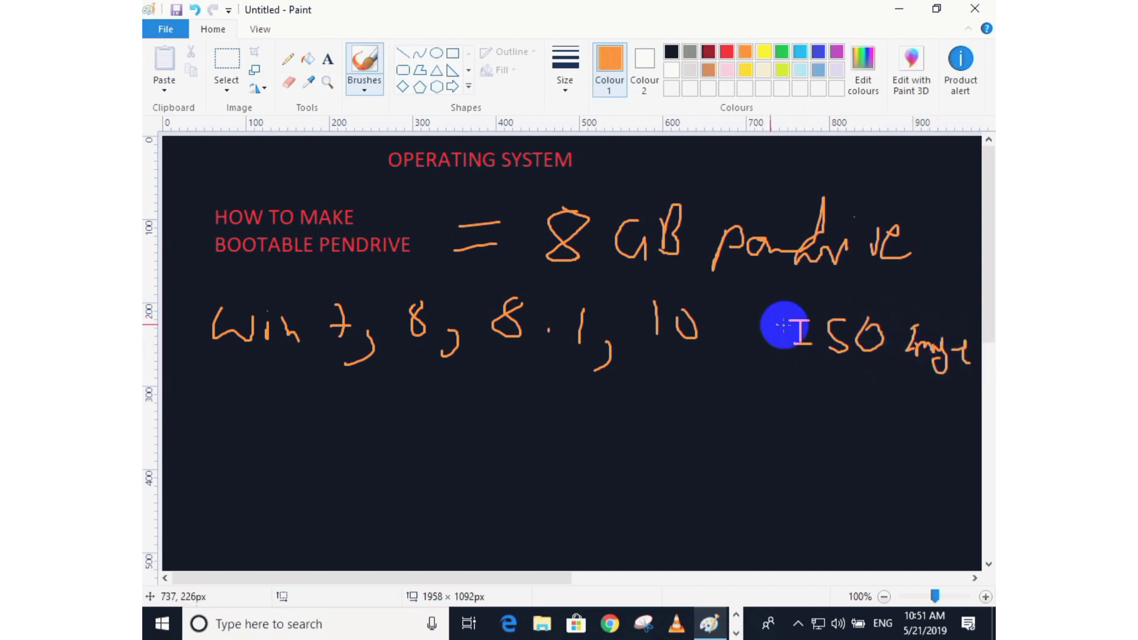
mouse_move(732, 323)
left_mouse_down()
mouse_move(746, 331)
mouse_move(738, 361)
left_mouse_up()
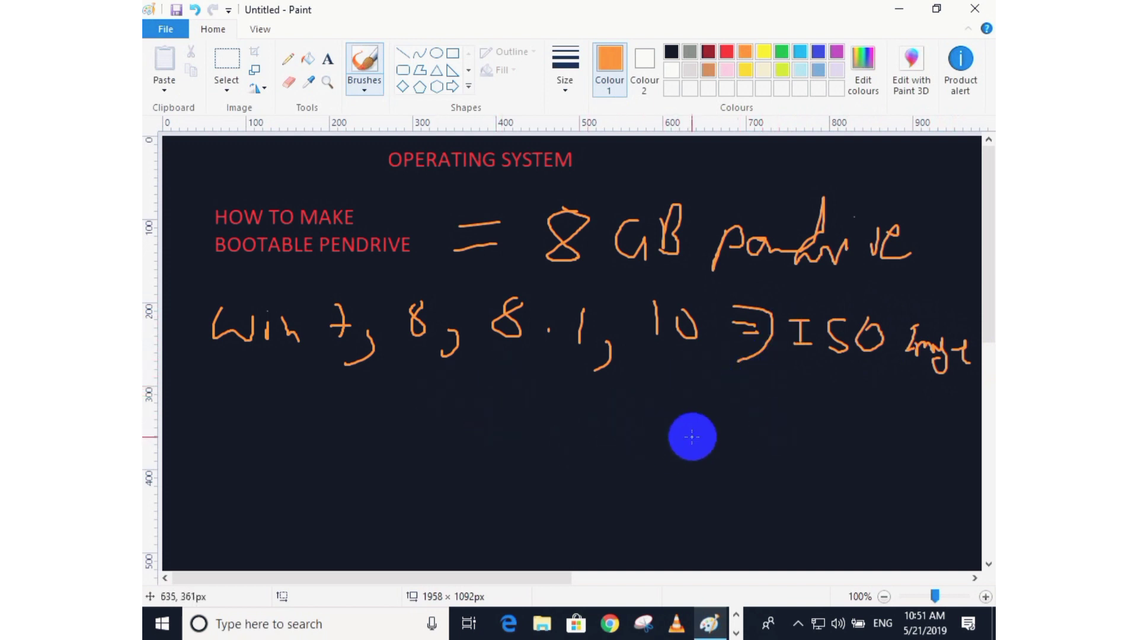
Handwrite "ISO" lower right and draw an oval around it.
left_click_drag(692, 437, 707, 443)
mouse_move(731, 428)
left_mouse_down()
mouse_move(743, 426)
mouse_move(739, 457)
left_mouse_up()
left_click_drag(726, 458, 815, 465)
mouse_move(712, 424)
left_mouse_down()
mouse_move(663, 468)
mouse_move(740, 422)
left_mouse_up()
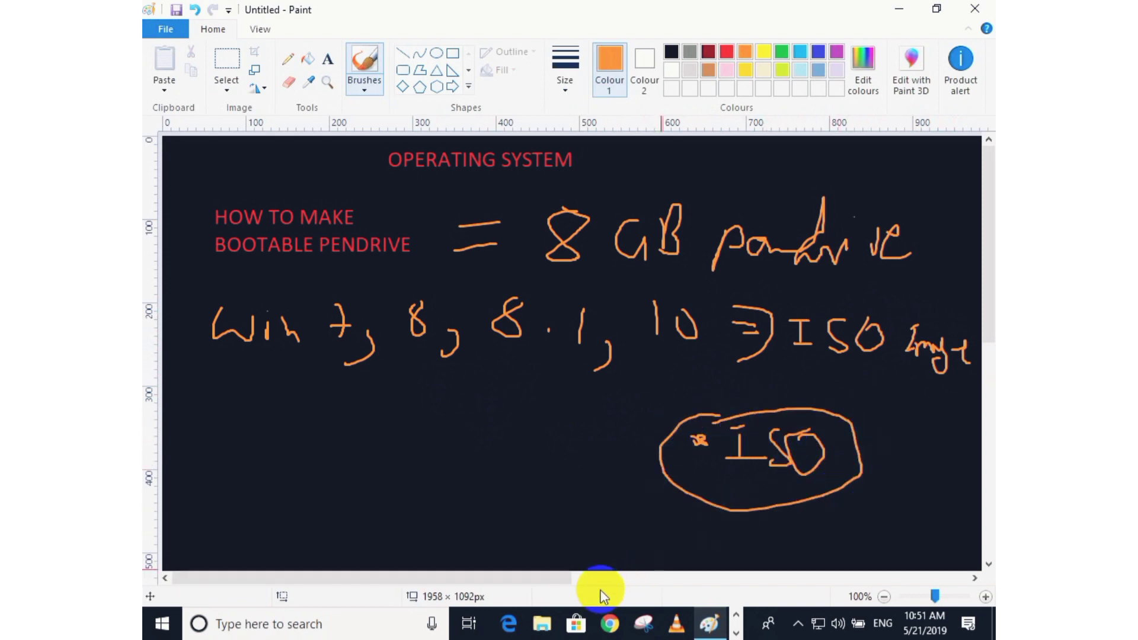
Open File Explorer and navigate to New Volume (E:) > software drive > windows image.
key("super+e")
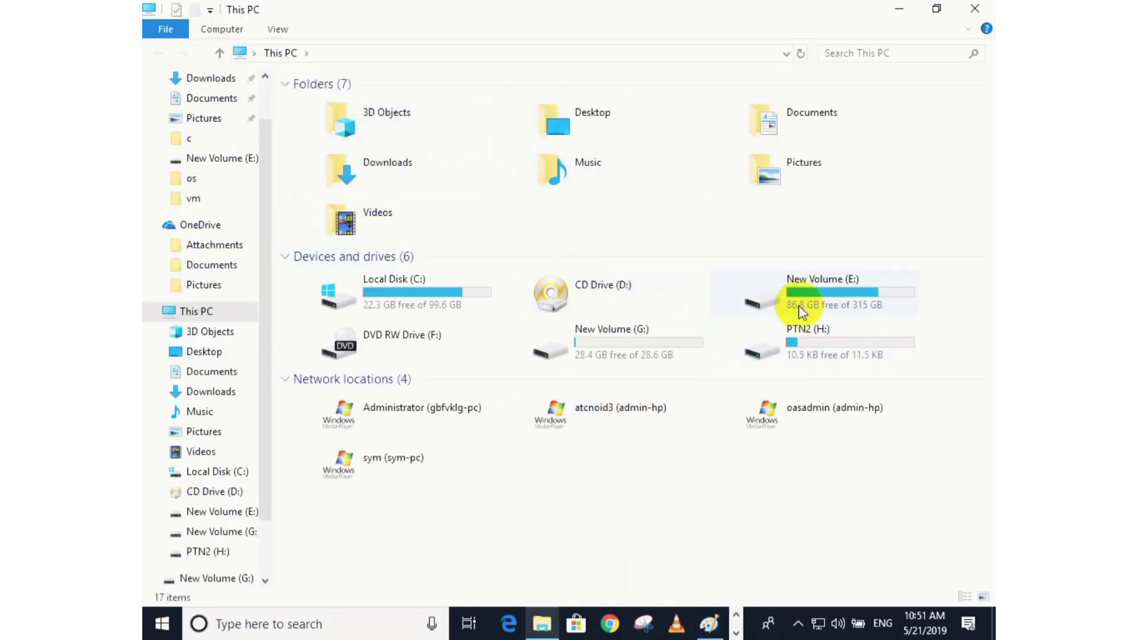
double_click(798, 305)
scroll(406, 313, "down", 7)
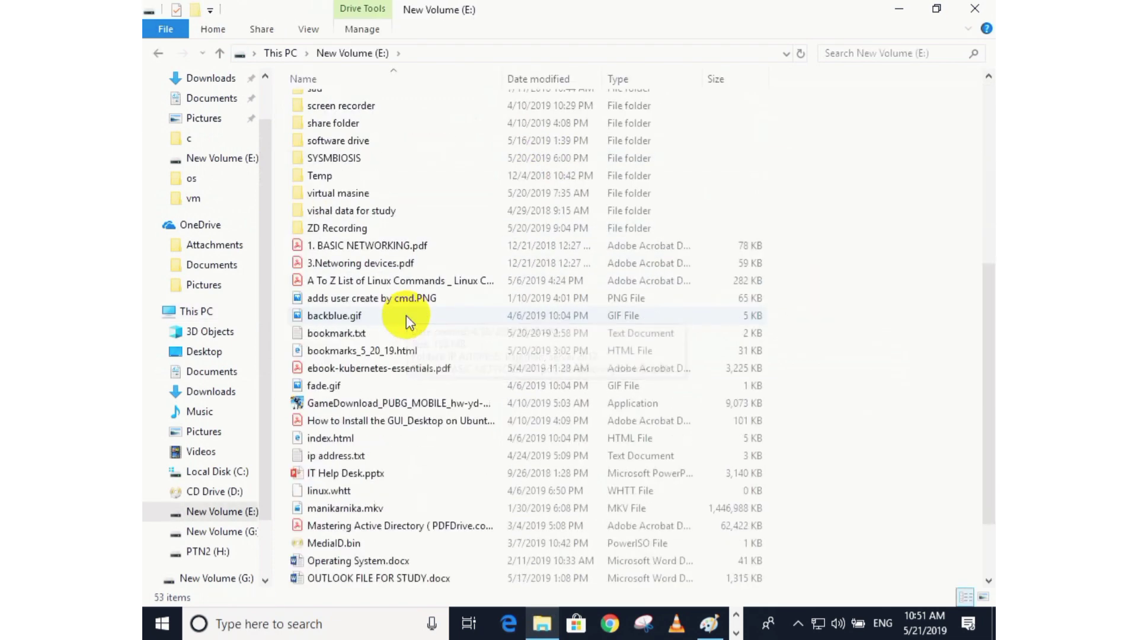
scroll(407, 290, "up", 4)
double_click(361, 345)
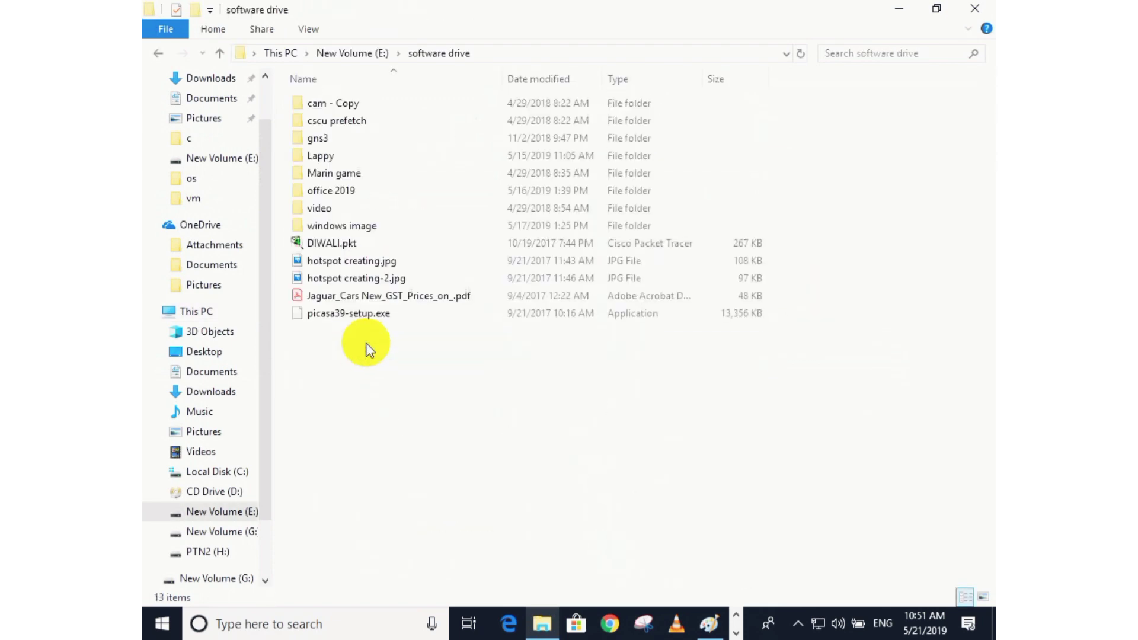
left_click(366, 231)
double_click(366, 231)
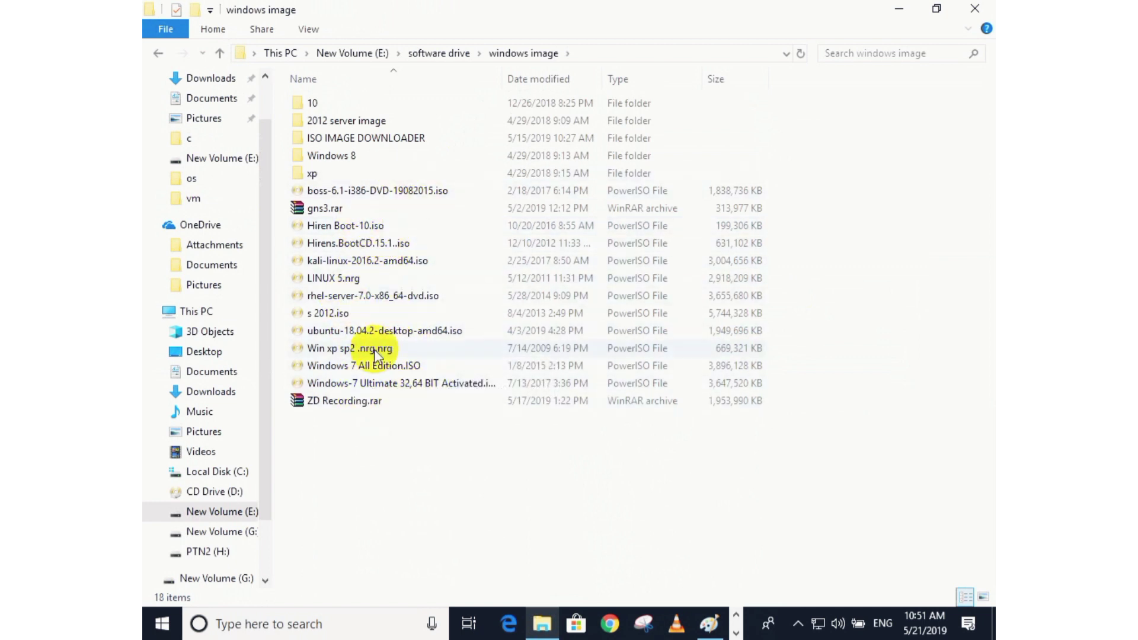
Open the Windows 8 folder and inspect the properties of win 8 64 bit.iso, then close them.
left_click(395, 300)
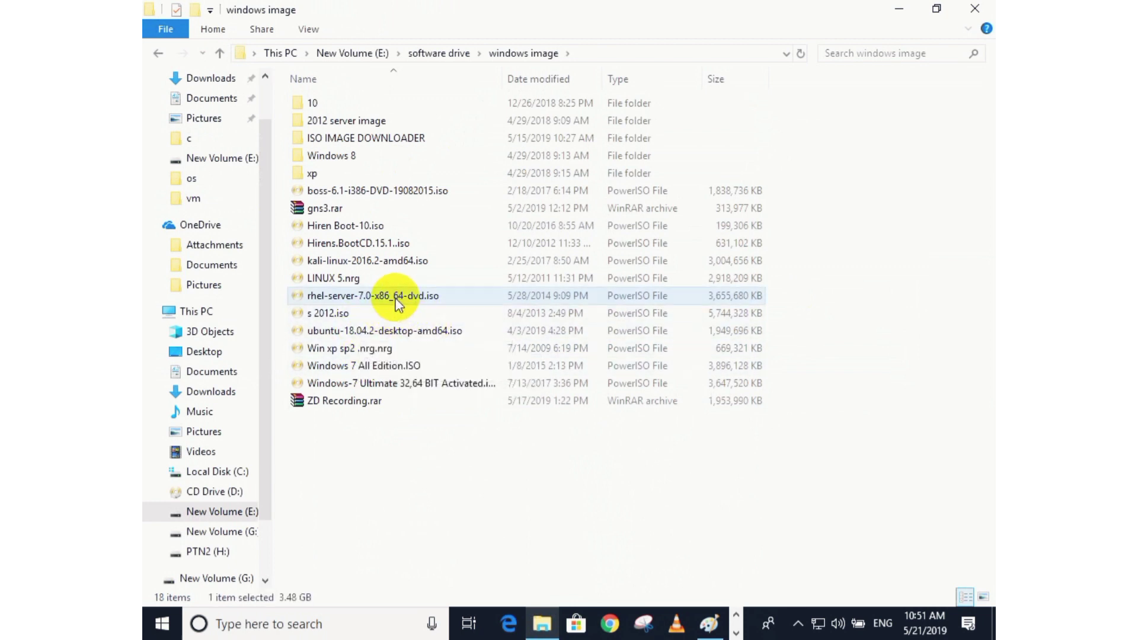
left_click(392, 262)
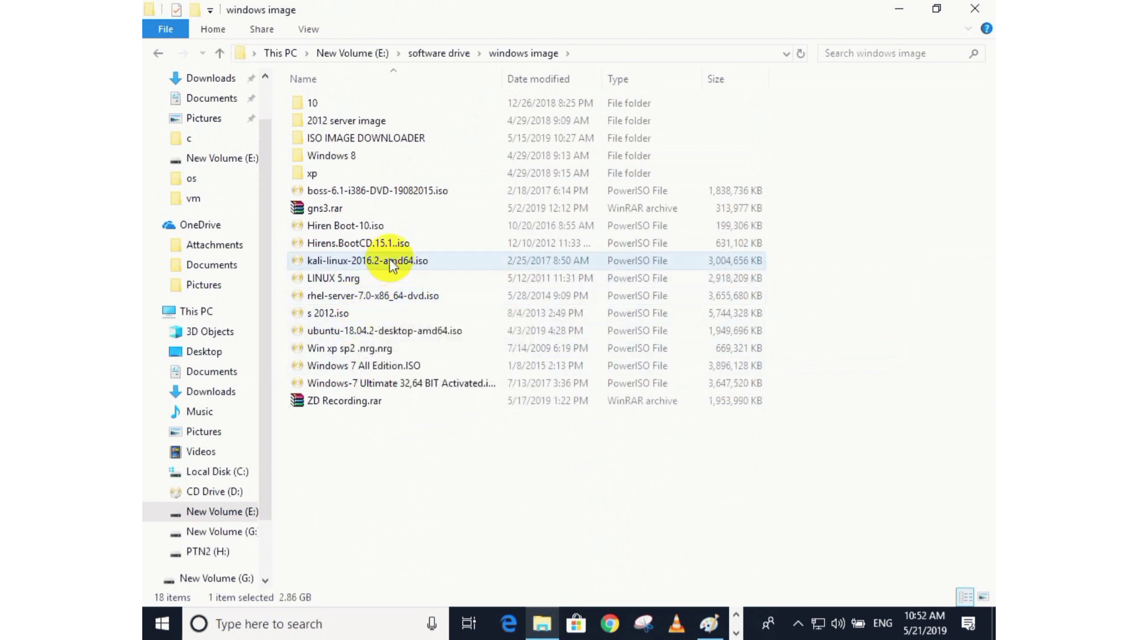
double_click(334, 155)
left_click(359, 105)
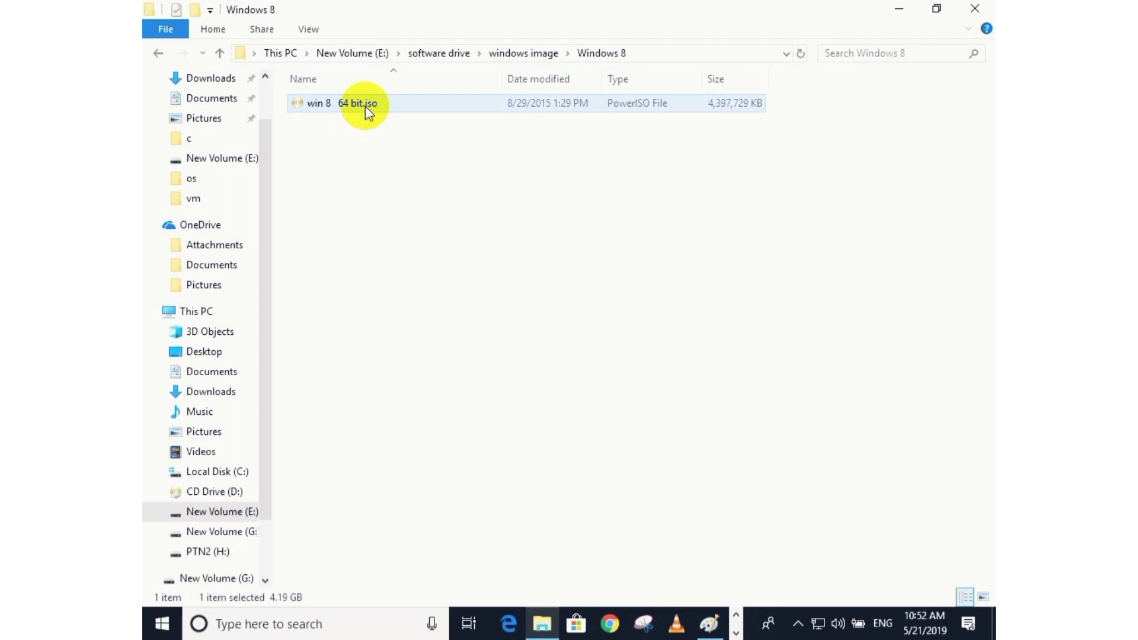
key("alt+Return")
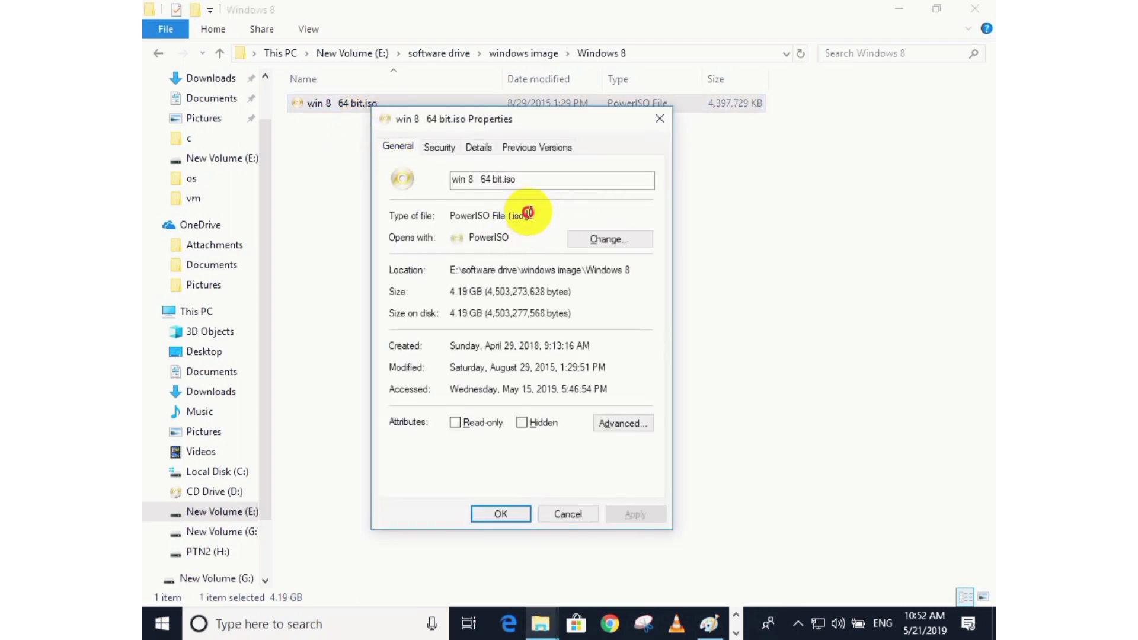
double_click(526, 215)
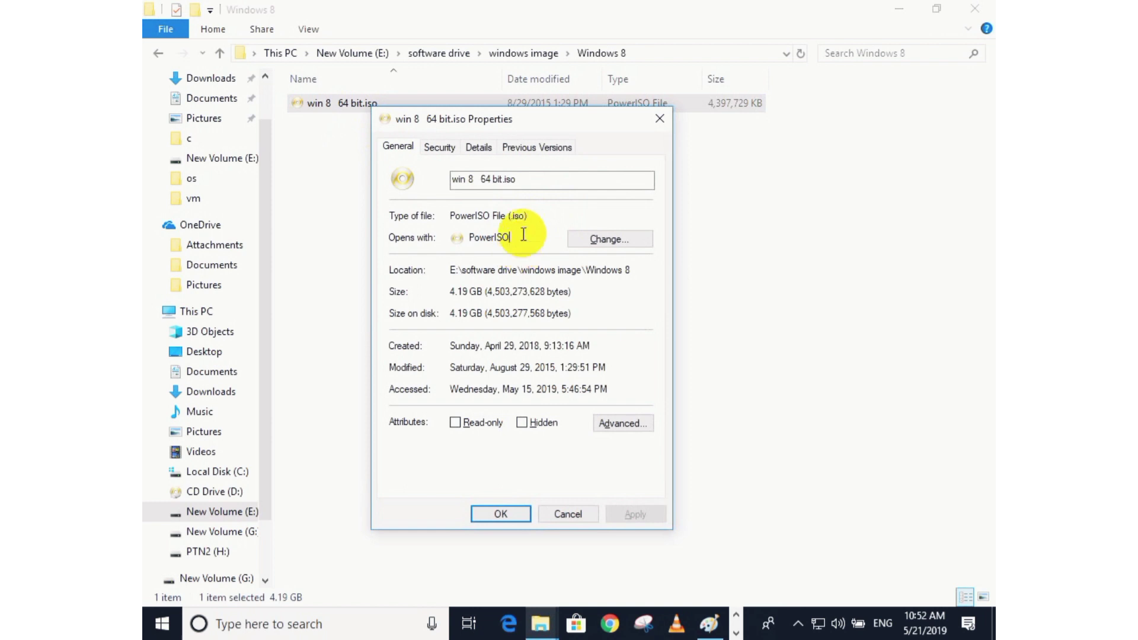
double_click(486, 238)
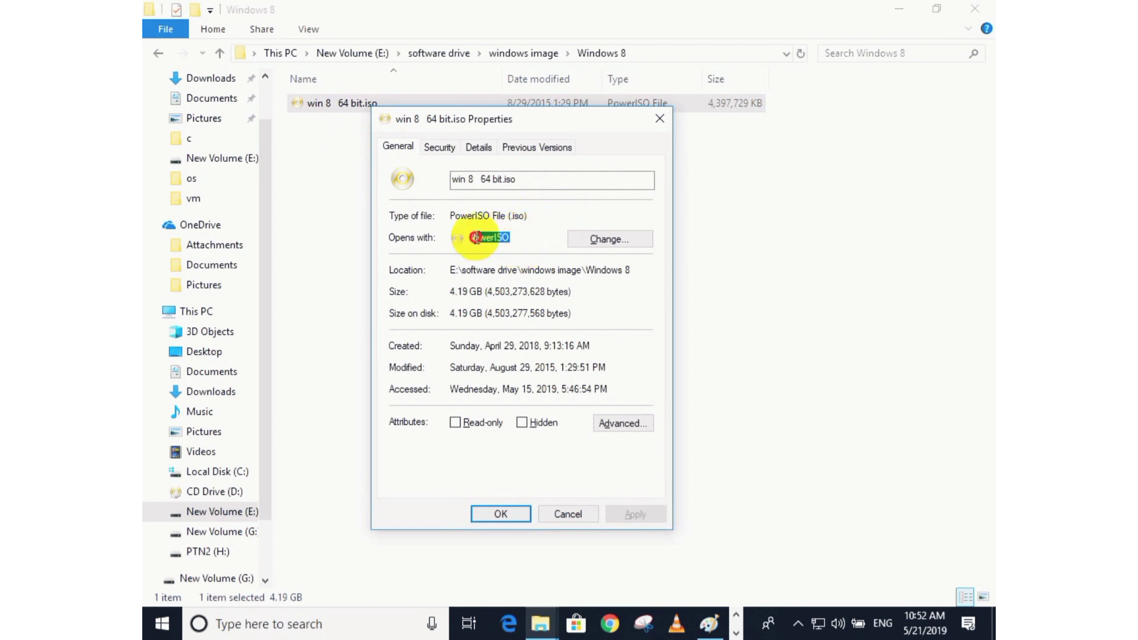
left_click(659, 119)
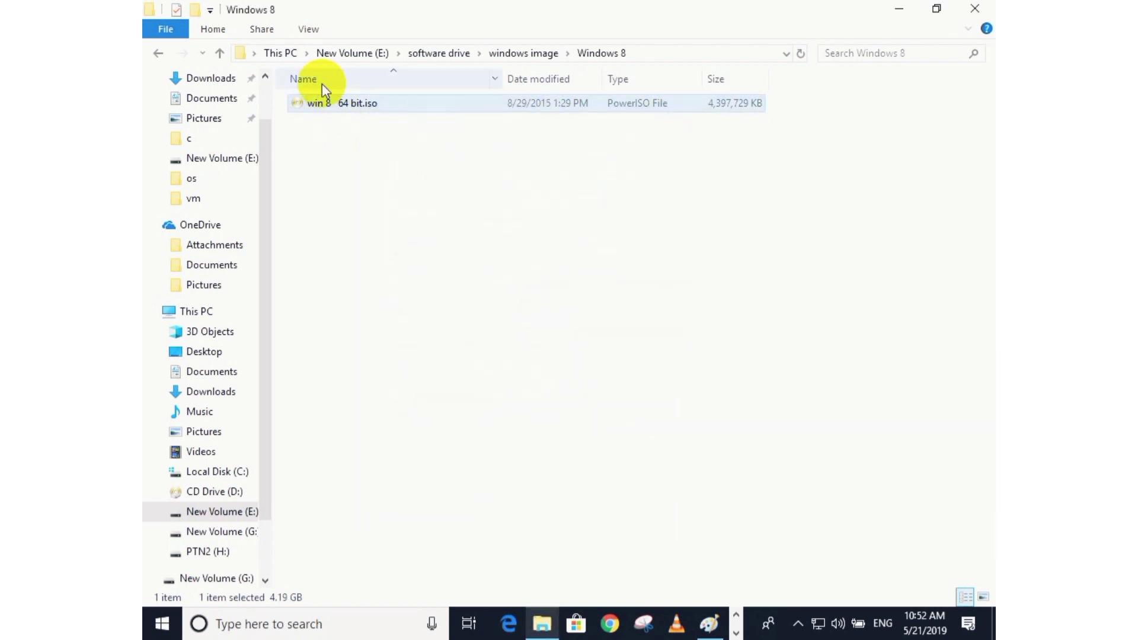
Return to the windows image folder, point out the other ISO files, and close File Explorer.
left_click(542, 55)
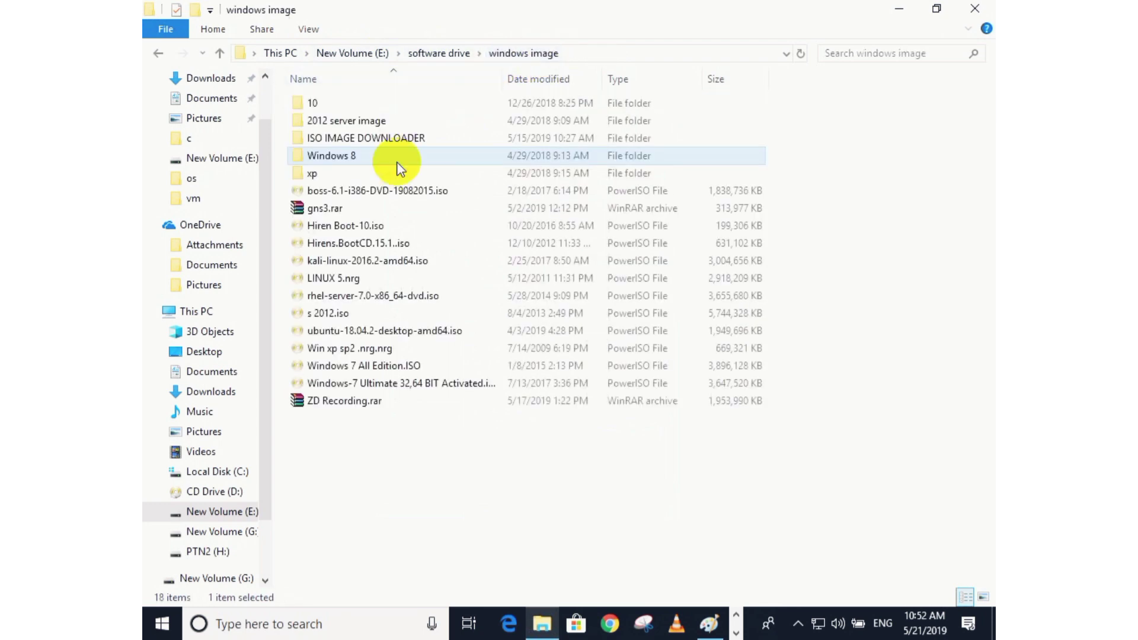
left_click(310, 213)
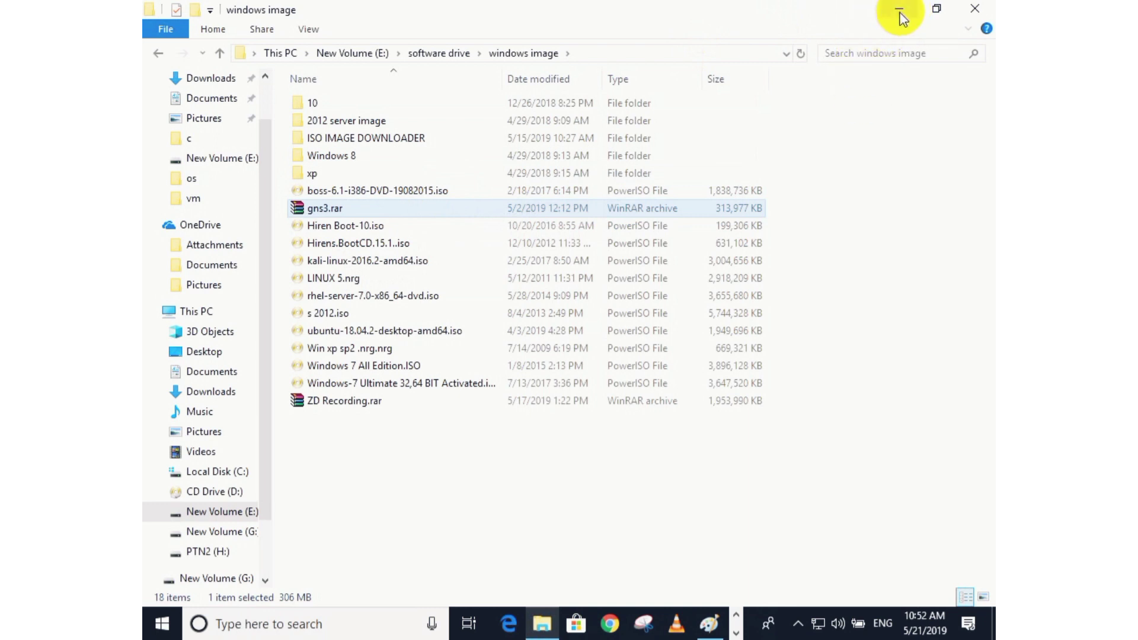
left_click(356, 225)
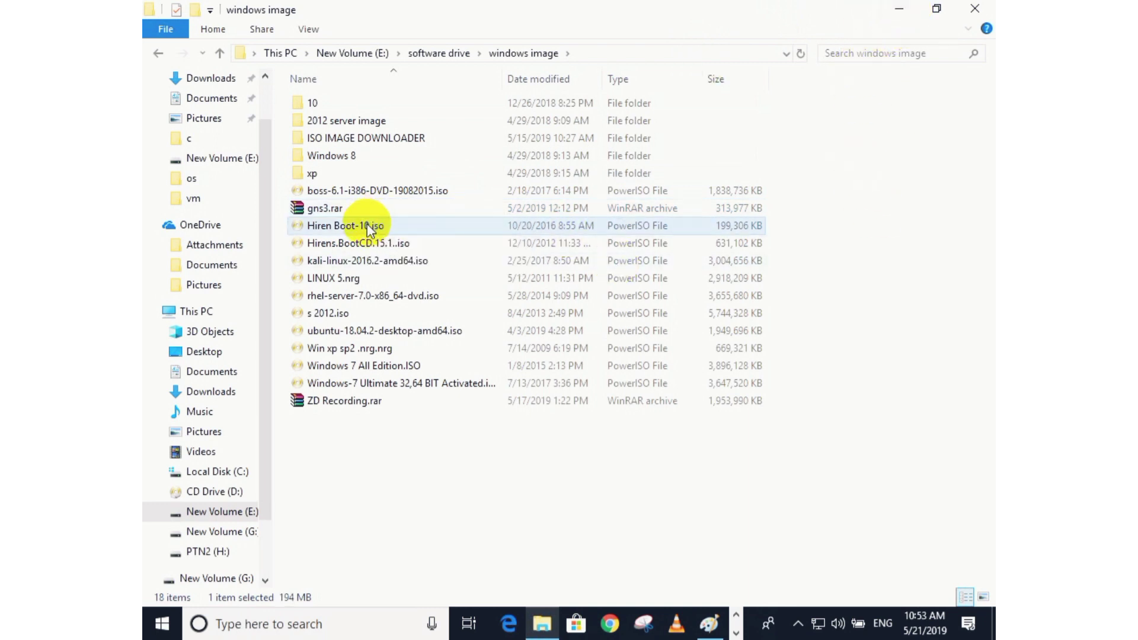
left_click(389, 246)
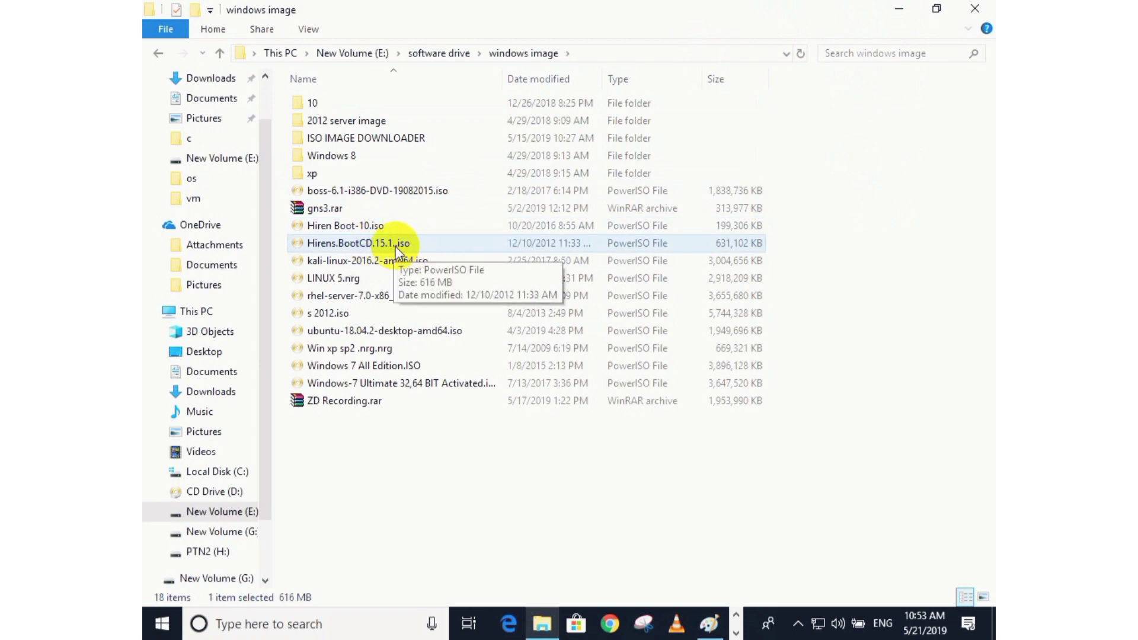
left_click(972, 8)
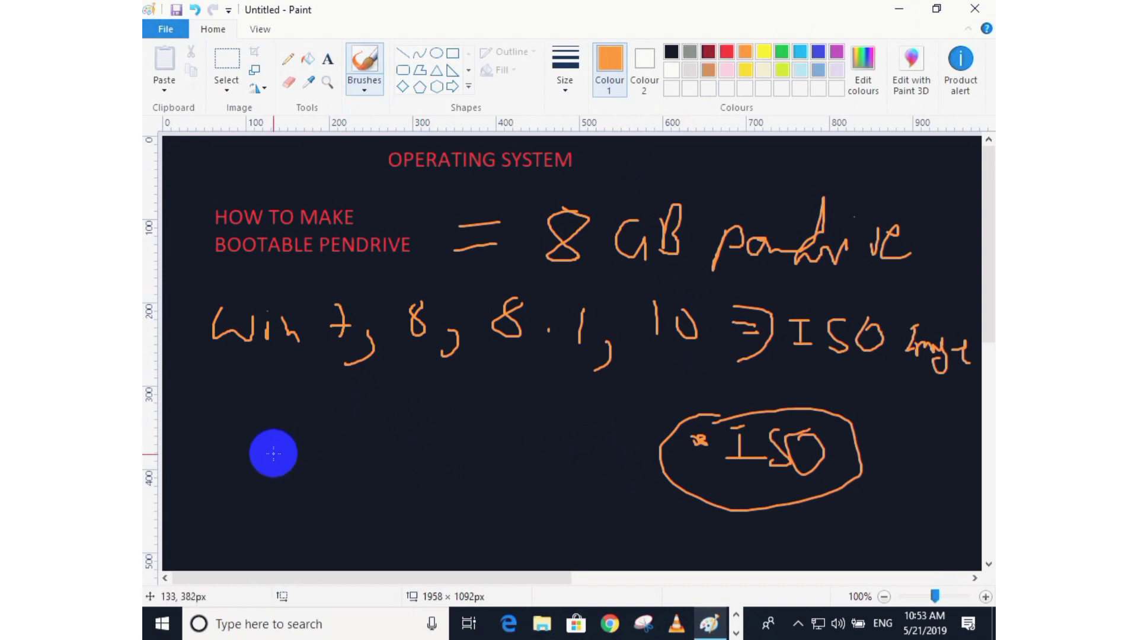
Handwrite "rufus" in orange at the lower left, underline it, and add strokes beside it.
mouse_move(275, 458)
left_mouse_down()
mouse_move(309, 424)
mouse_move(338, 439)
mouse_move(371, 397)
mouse_move(381, 419)
mouse_move(429, 443)
left_mouse_up()
left_click_drag(312, 464, 437, 457)
left_click_drag(300, 483, 422, 484)
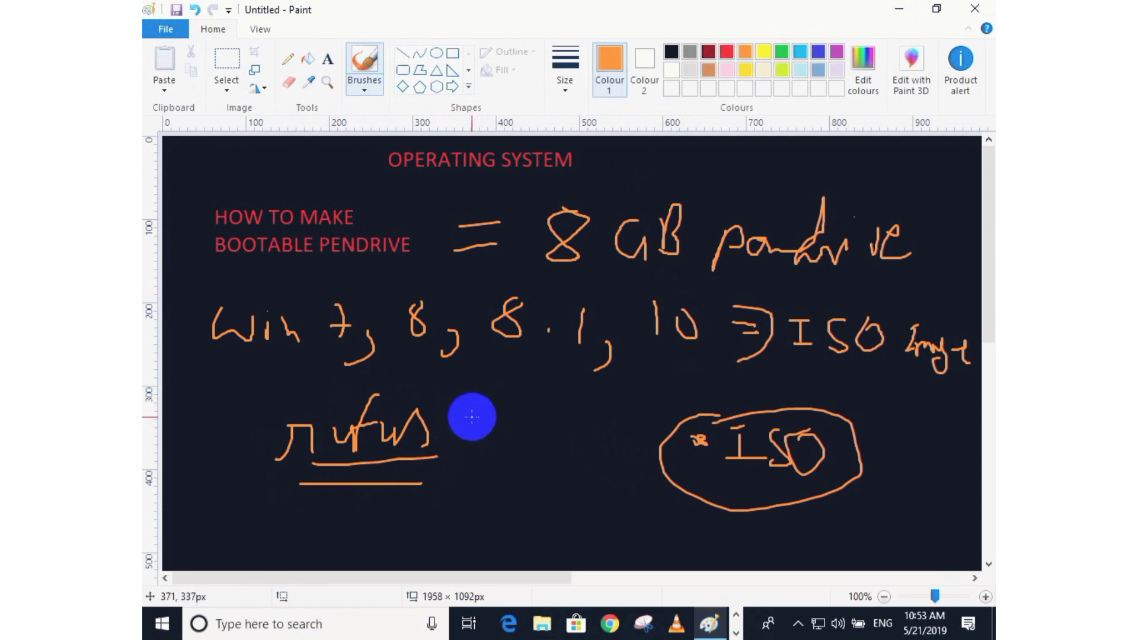
mouse_move(465, 416)
left_mouse_down()
mouse_move(483, 450)
mouse_move(570, 434)
left_mouse_up()
left_click(486, 449)
left_click(541, 441)
mouse_move(472, 464)
left_mouse_down()
mouse_move(490, 477)
mouse_move(508, 447)
left_mouse_up()
Minimize Paint and select the rufus-usb-3-3.exe program on the desktop.
left_click(904, 11)
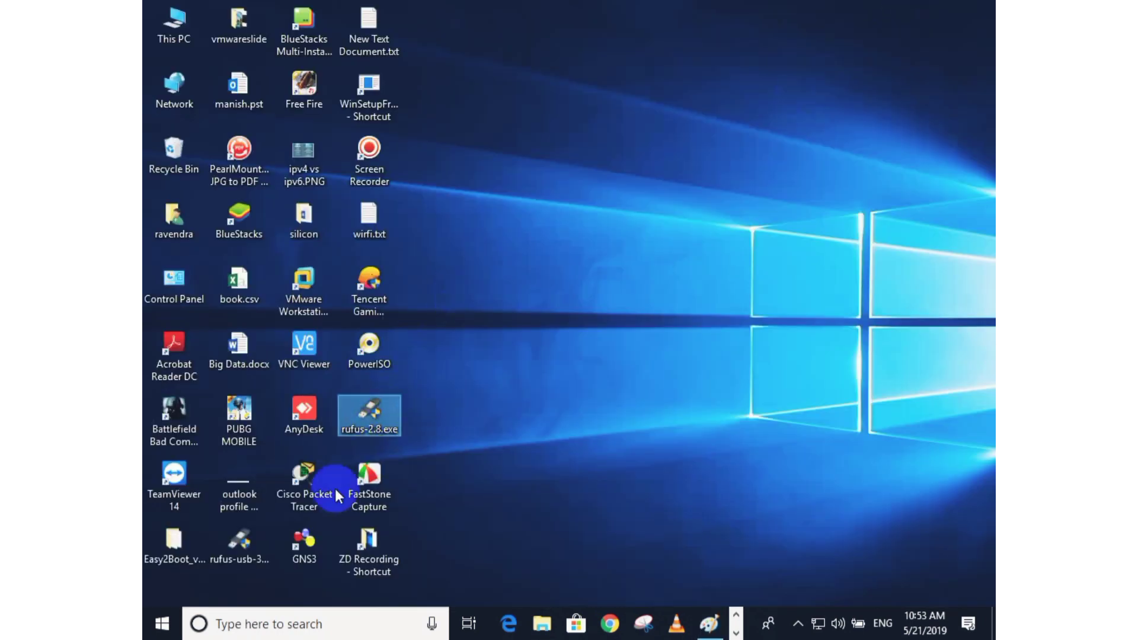
left_click(242, 540)
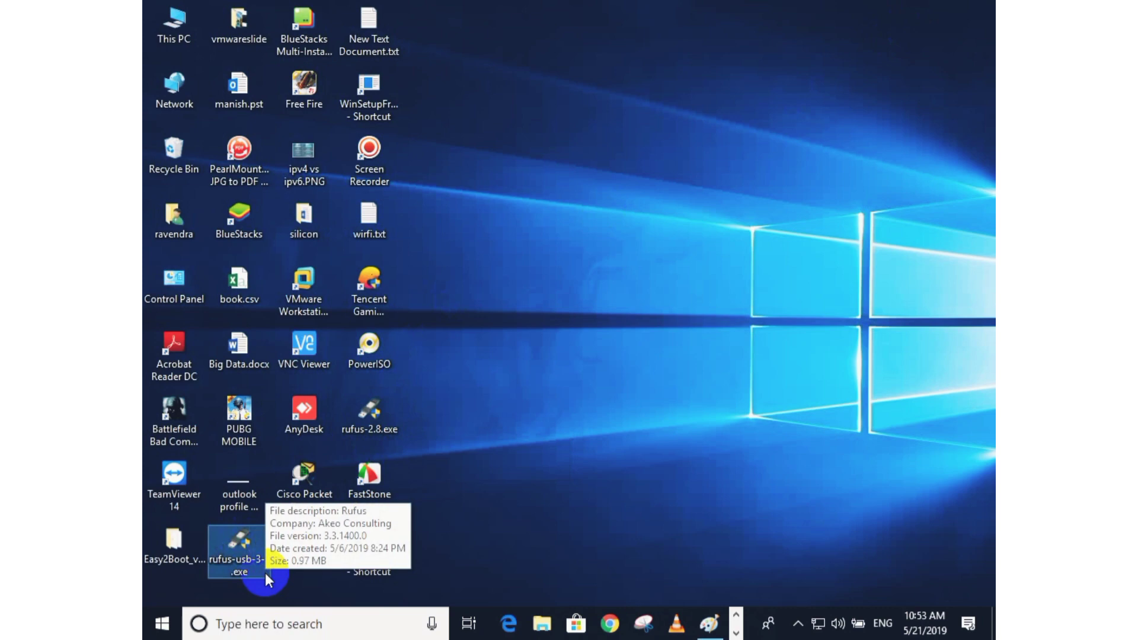
left_click(384, 404)
left_click(258, 536)
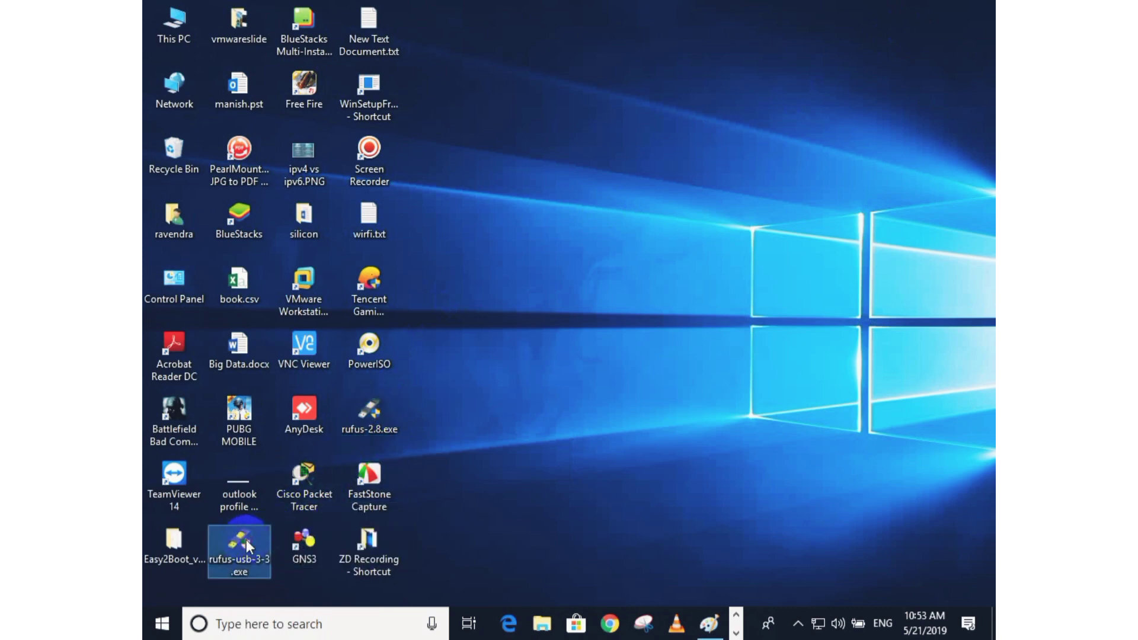
left_click(586, 379)
Refresh the desktop twice.
right_click(643, 139)
left_click(669, 190)
right_click(612, 121)
left_click(634, 169)
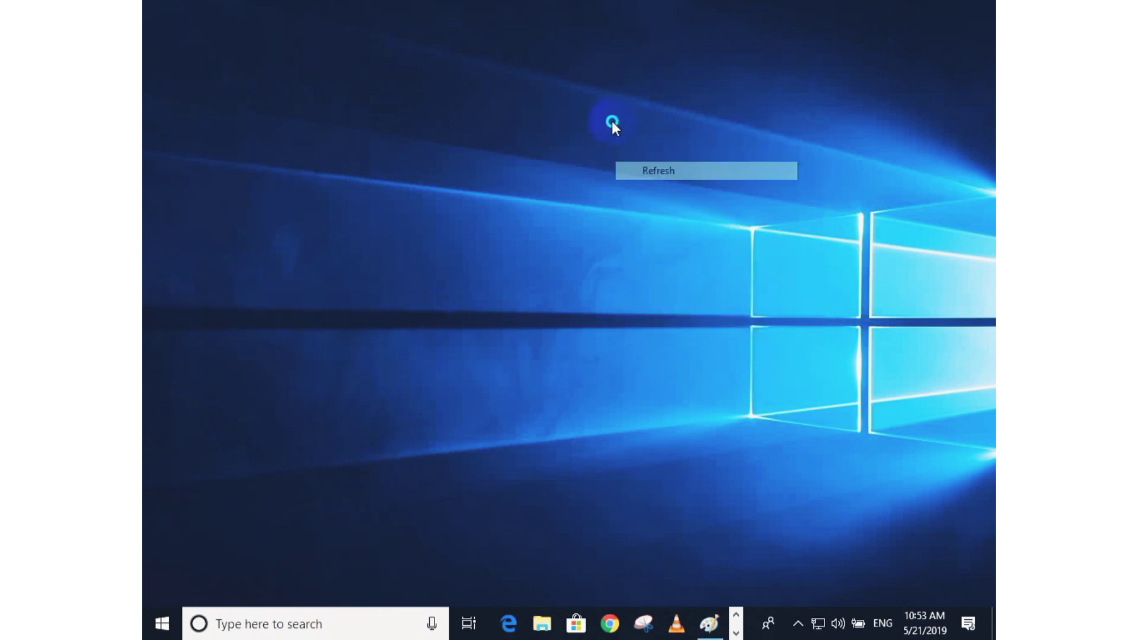
right_click(610, 120)
left_click(631, 167)
right_click(610, 118)
left_click(633, 168)
right_click(600, 123)
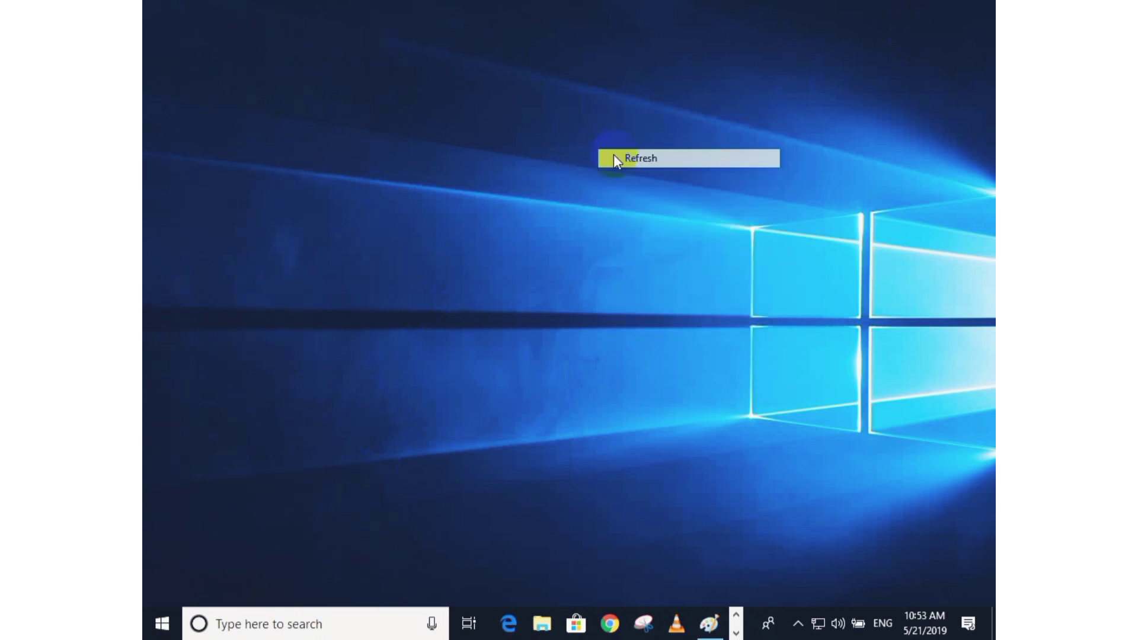
left_click(616, 173)
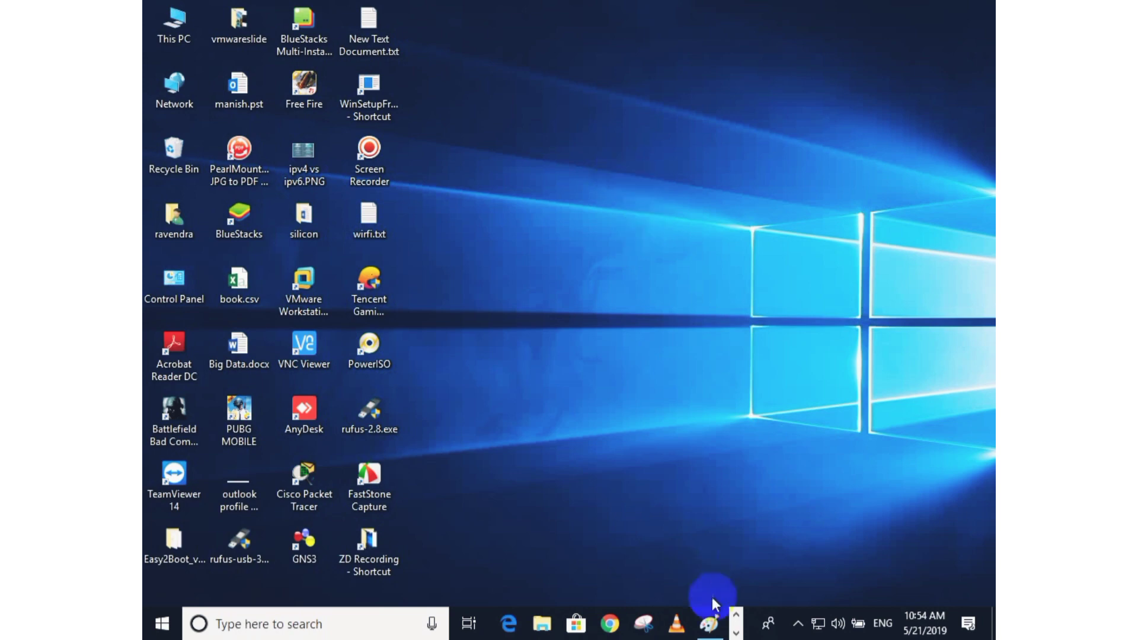
Return to Paint, scroll down the canvas, and handwrite "Legacy" in orange with two underlines and an enclosing circle.
left_click(709, 622)
scroll(686, 483, "down", 6)
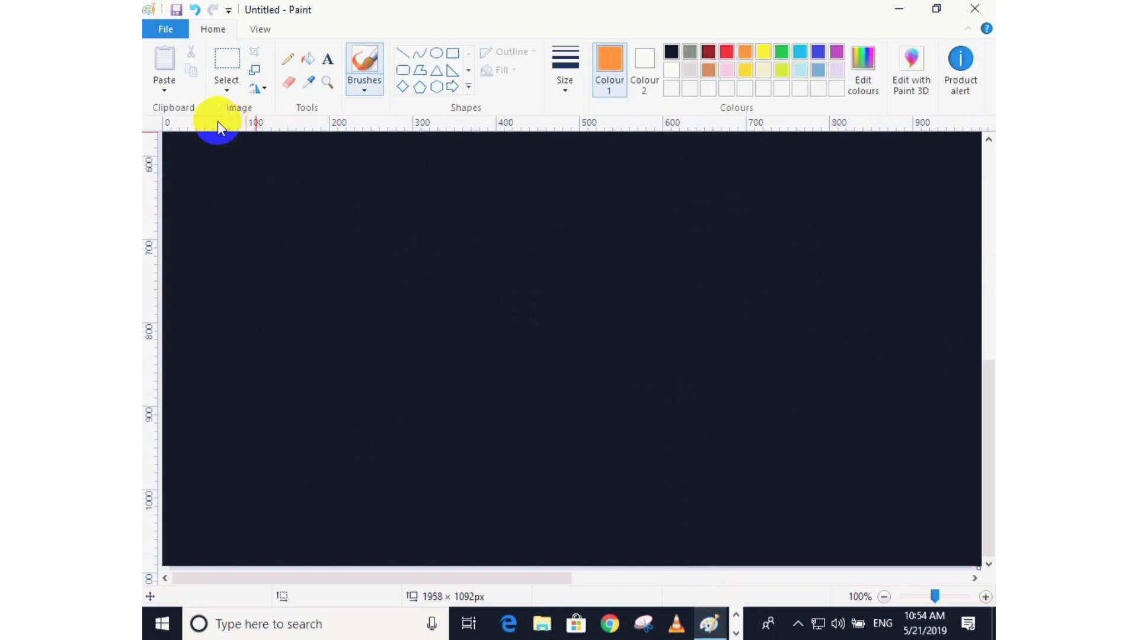
mouse_move(280, 173)
left_mouse_down()
mouse_move(269, 217)
mouse_move(358, 208)
mouse_move(351, 251)
mouse_move(462, 198)
mouse_move(229, 287)
mouse_move(408, 305)
left_mouse_up()
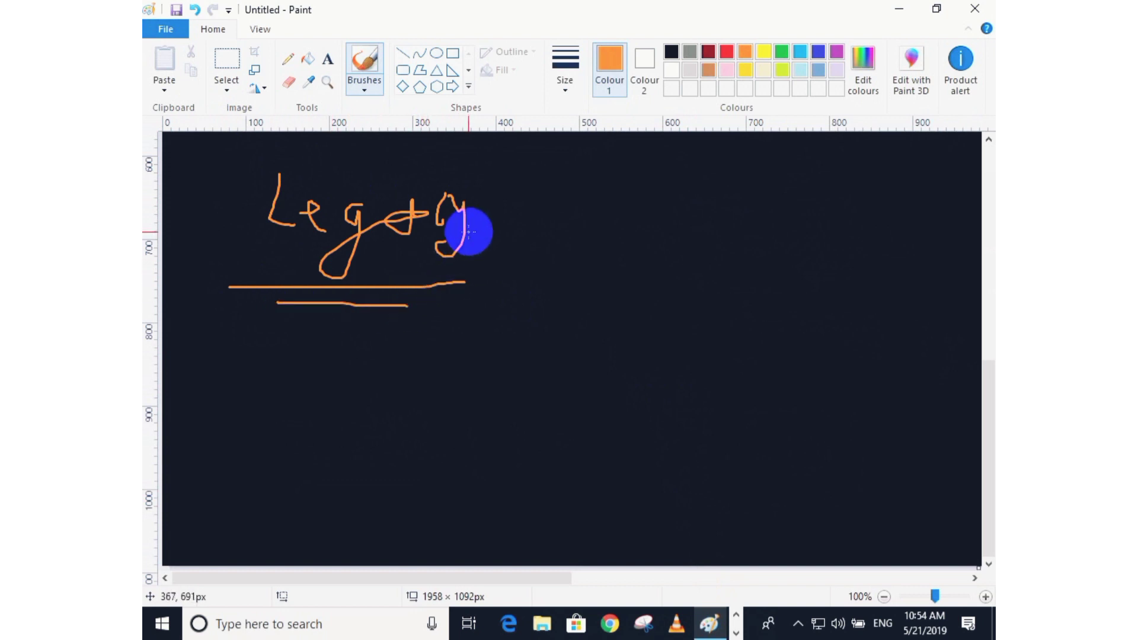
mouse_move(279, 160)
left_mouse_down()
mouse_move(516, 193)
mouse_move(285, 315)
mouse_move(272, 160)
left_mouse_up()
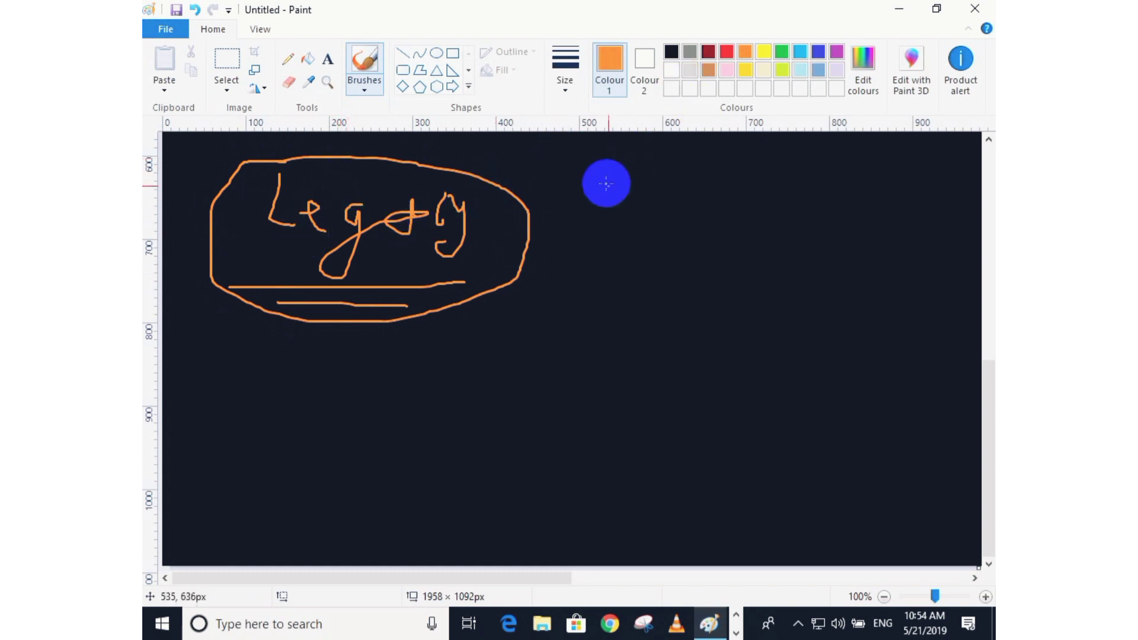
Draw an arrow from Legacy pointing to a handwritten "MBR" on the right.
left_click_drag(560, 217, 611, 212)
mouse_move(576, 224)
left_mouse_down()
mouse_move(634, 220)
mouse_move(628, 260)
mouse_move(683, 228)
left_mouse_up()
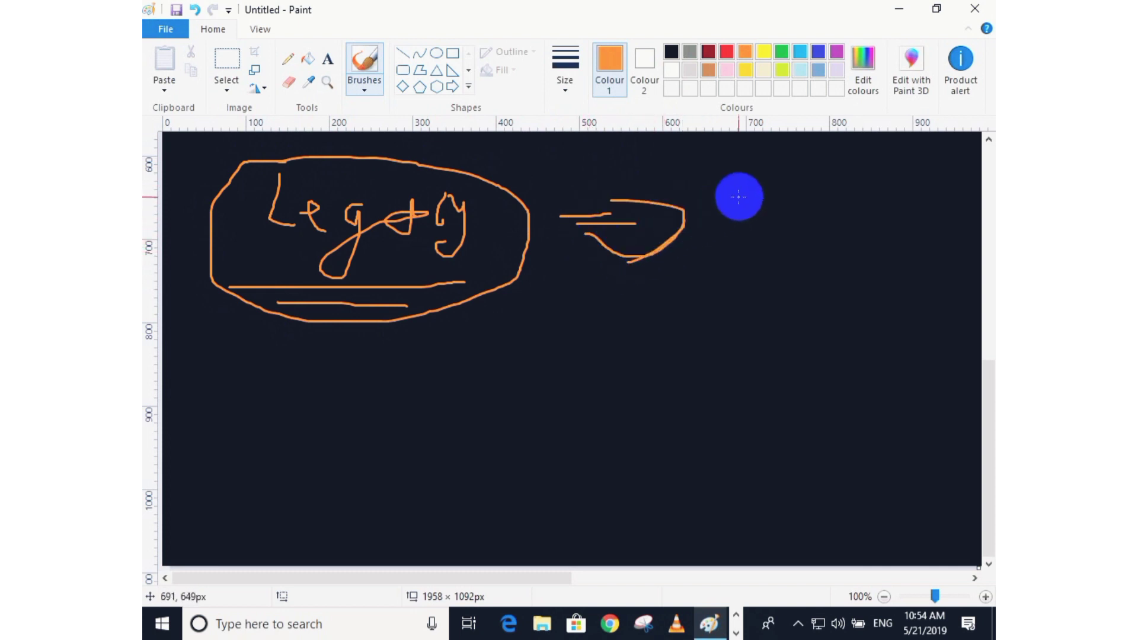
mouse_move(739, 198)
left_mouse_down()
mouse_move(777, 193)
mouse_move(779, 228)
left_mouse_up()
mouse_move(805, 199)
left_mouse_down()
mouse_move(830, 241)
mouse_move(845, 196)
mouse_move(860, 237)
left_mouse_up()
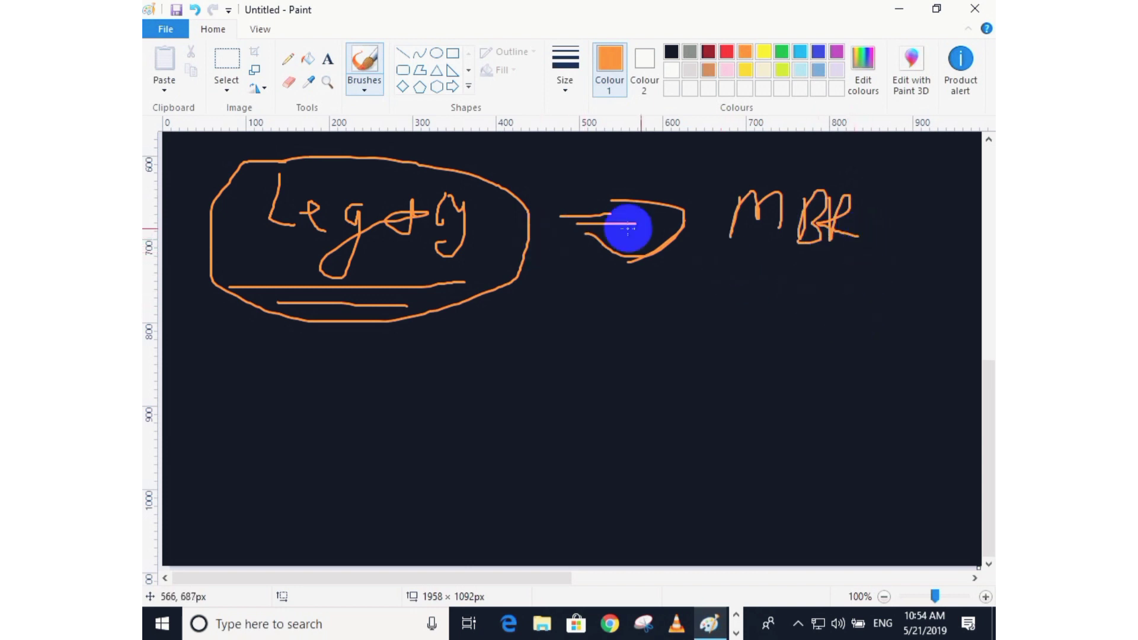
mouse_move(703, 219)
left_mouse_down()
mouse_move(584, 217)
mouse_move(627, 233)
left_mouse_up()
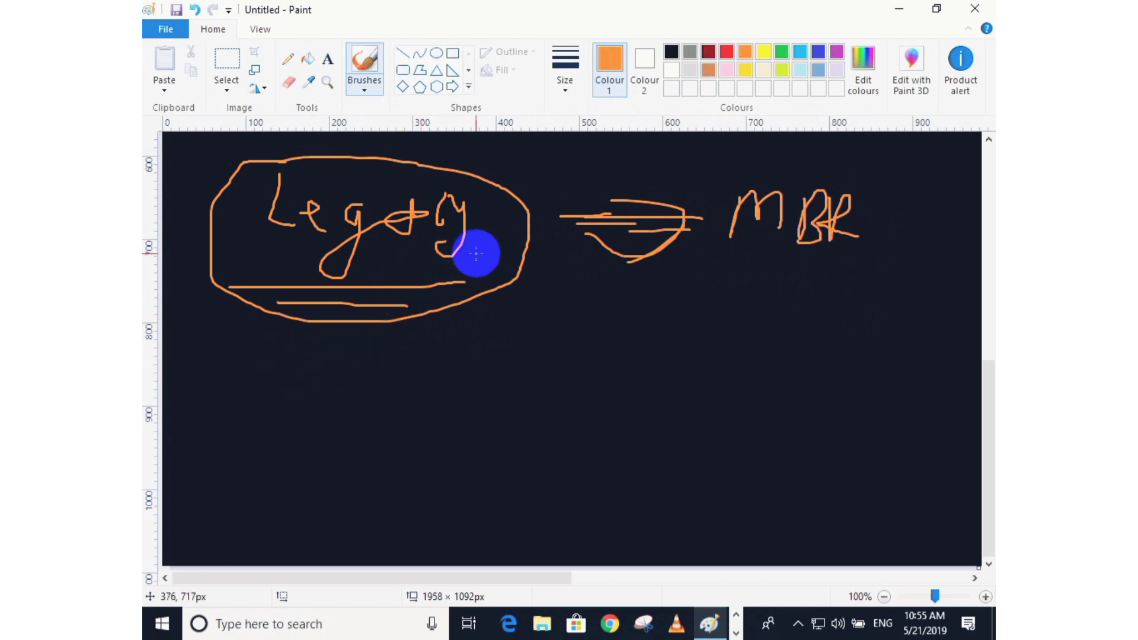
Circle "MBR", underline it, and add emphasis strokes inside the Legacy circle.
left_click_drag(408, 272, 501, 241)
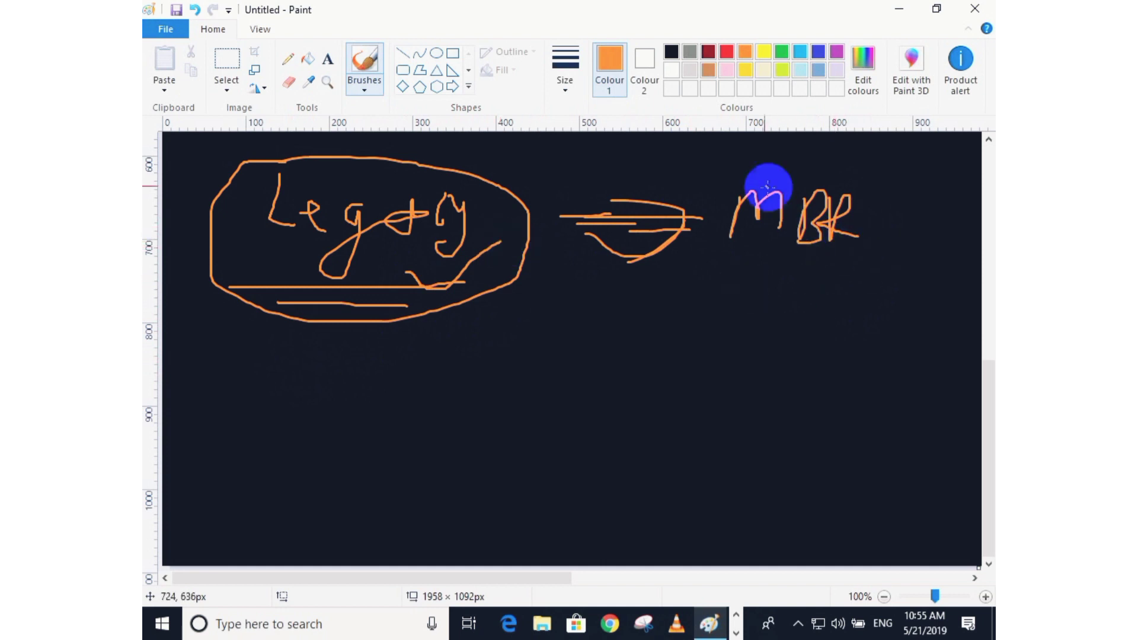
mouse_move(762, 186)
left_mouse_down()
mouse_move(841, 173)
mouse_move(808, 269)
mouse_move(730, 201)
mouse_move(759, 177)
mouse_move(764, 186)
left_mouse_up()
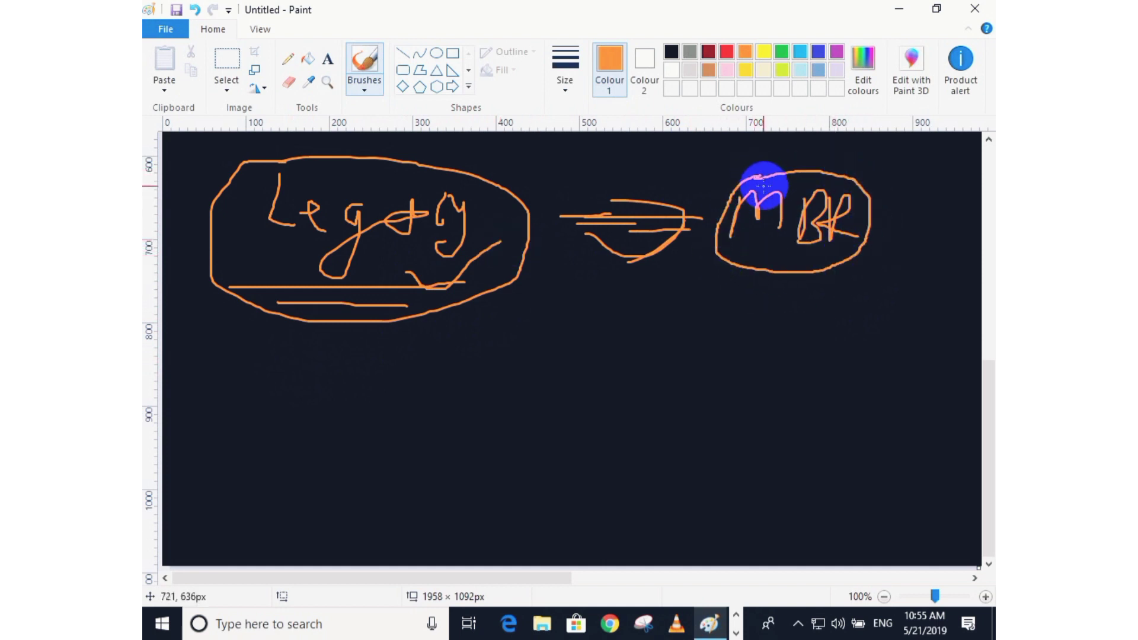
left_click_drag(423, 252, 516, 255)
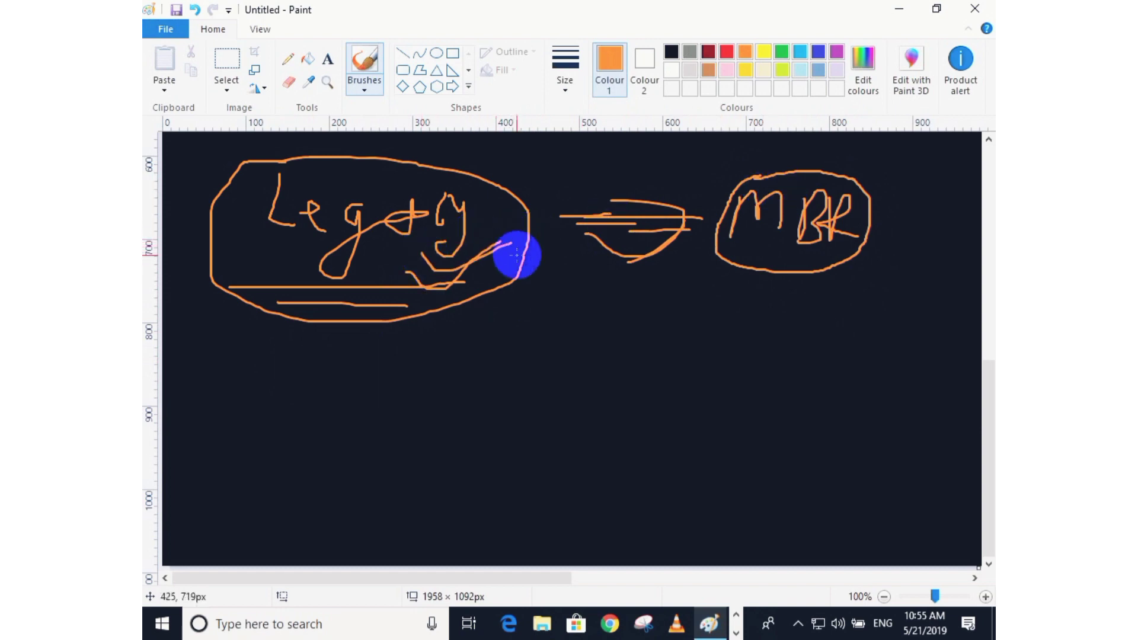
left_click_drag(744, 237, 892, 251)
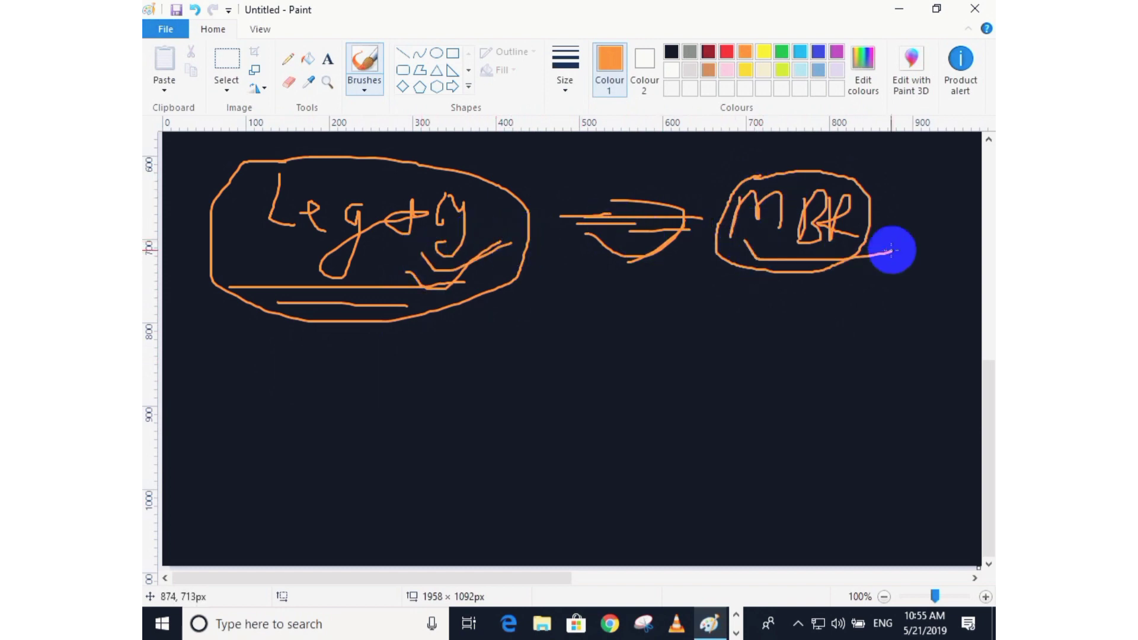
left_click_drag(457, 266, 506, 240)
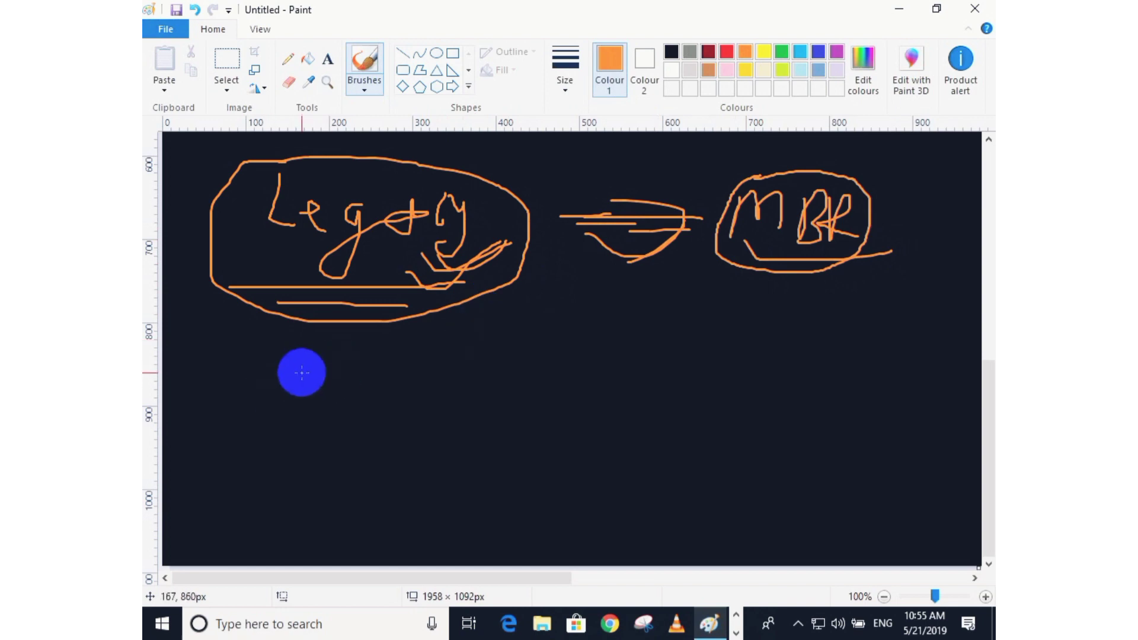
Handwrite "UEFI" below Legacy, an arrow pointing to "GPT", and a tick beside GPT.
mouse_move(293, 367)
left_mouse_down()
mouse_move(336, 368)
mouse_move(338, 389)
mouse_move(359, 399)
left_mouse_up()
left_click_drag(359, 373, 370, 374)
left_click_drag(368, 393, 408, 378)
mouse_move(411, 372)
left_mouse_down()
mouse_move(396, 406)
mouse_move(447, 406)
left_mouse_up()
mouse_move(601, 394)
left_mouse_down()
mouse_move(652, 382)
mouse_move(664, 392)
left_mouse_up()
left_click_drag(763, 341, 775, 379)
left_click_drag(800, 342, 794, 379)
mouse_move(803, 351)
left_mouse_down()
mouse_move(814, 332)
mouse_move(808, 358)
mouse_move(855, 342)
left_mouse_up()
left_click_drag(840, 346, 842, 372)
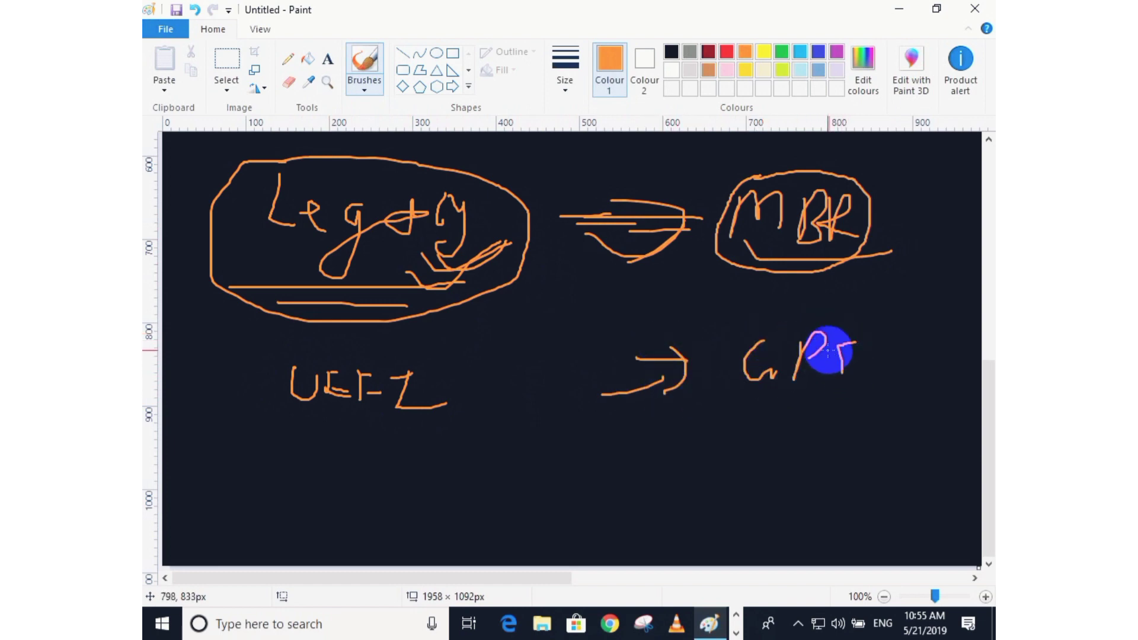
left_click_drag(807, 241, 894, 224)
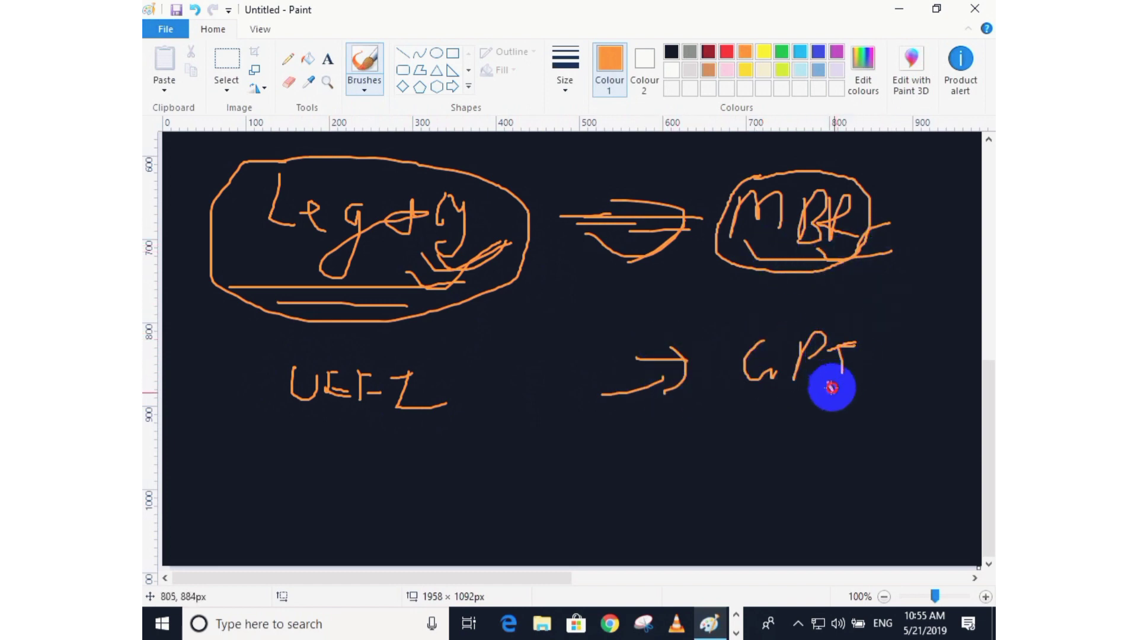
left_click_drag(831, 387, 905, 355)
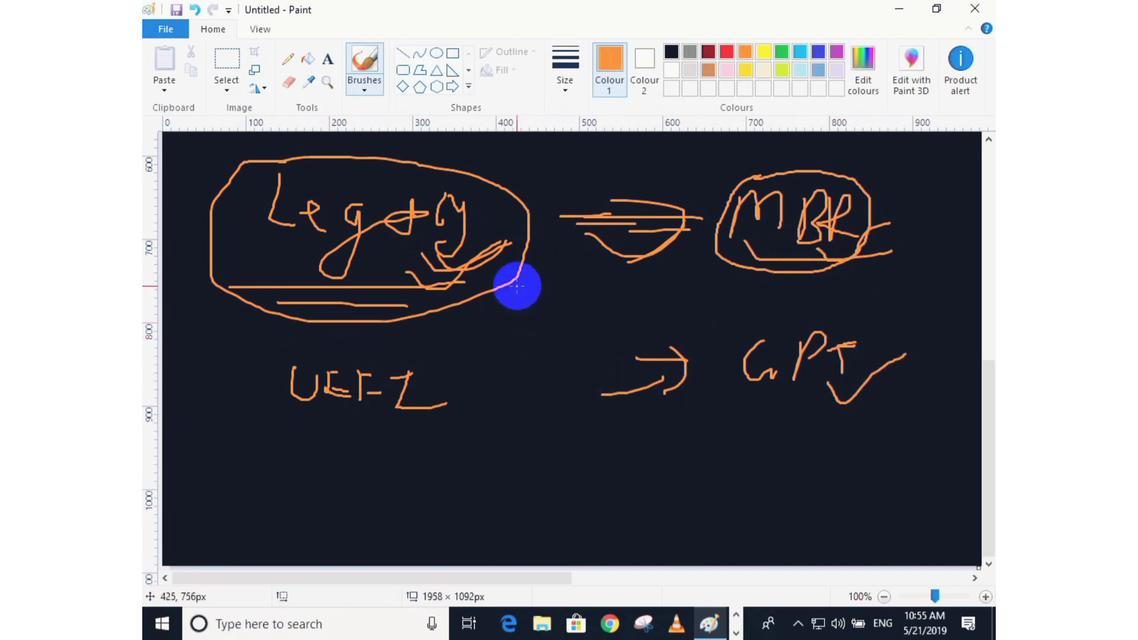
Link Legacy to the UEFI row with a curve and enclose UEFI and GPT in two long ellipses.
left_click_drag(516, 287, 626, 267)
mouse_move(290, 357)
left_mouse_down()
mouse_move(812, 310)
mouse_move(755, 445)
mouse_move(228, 388)
mouse_move(334, 388)
left_mouse_up()
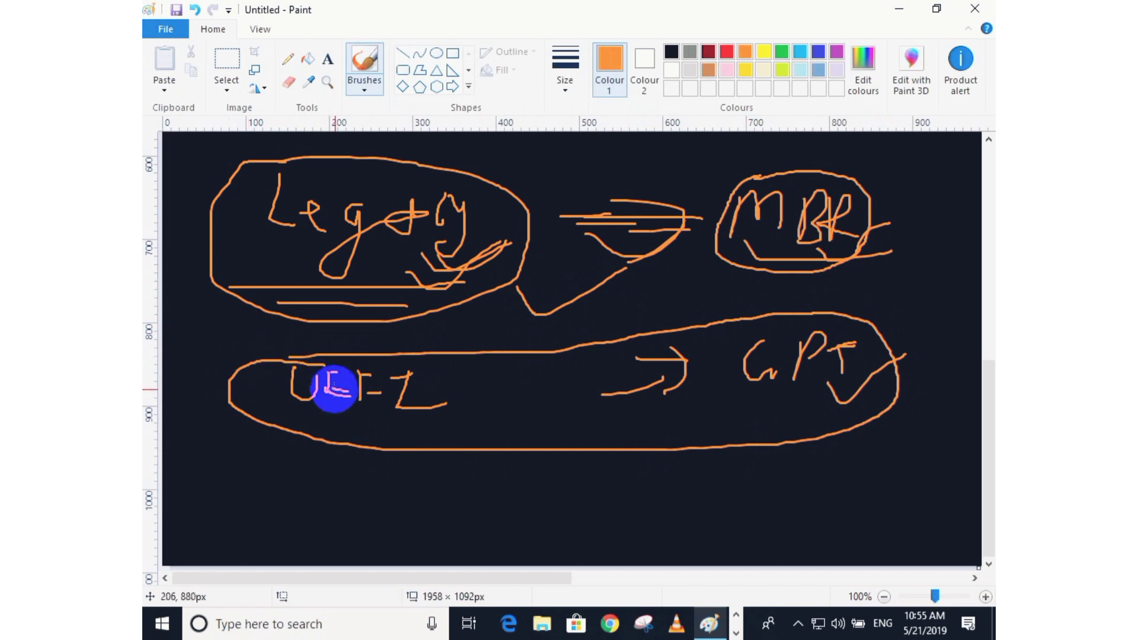
left_click_drag(791, 404, 934, 335)
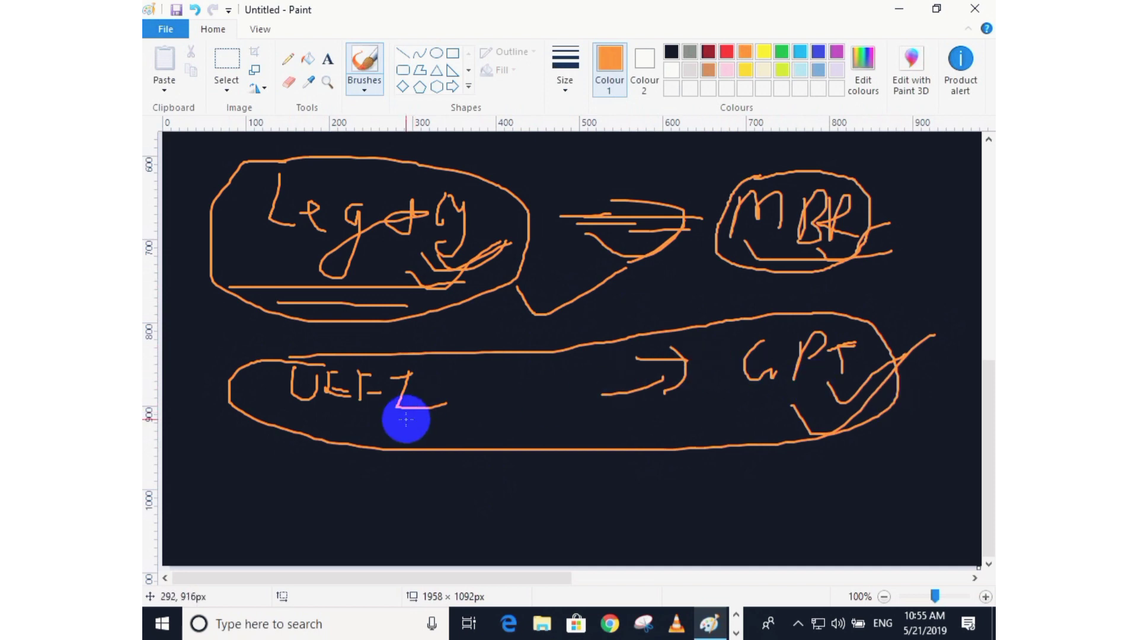
left_click_drag(406, 419, 514, 388)
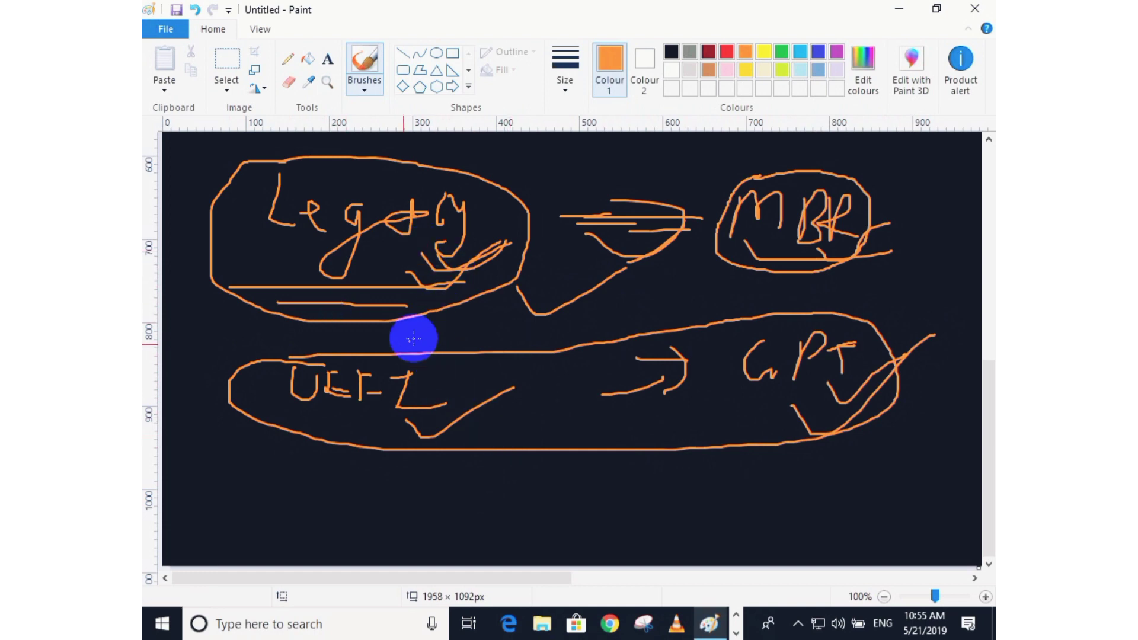
mouse_move(269, 354)
left_mouse_down()
mouse_move(785, 310)
mouse_move(891, 423)
mouse_move(325, 419)
mouse_move(325, 333)
mouse_move(315, 338)
mouse_move(477, 340)
left_mouse_up()
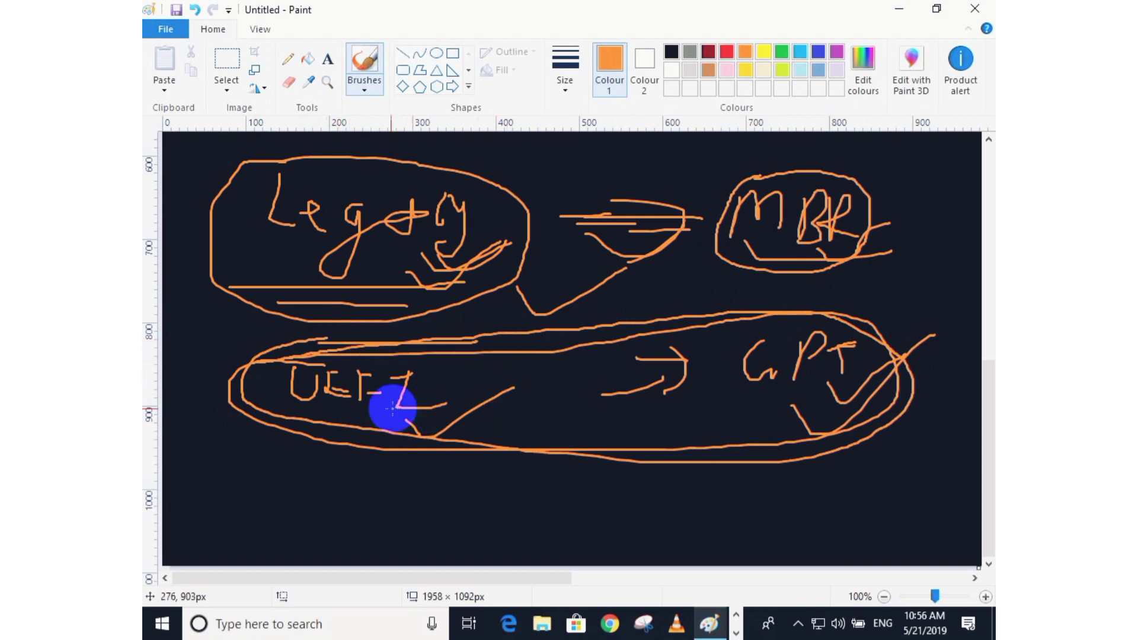
left_click_drag(394, 406, 478, 393)
left_click_drag(457, 272, 527, 238)
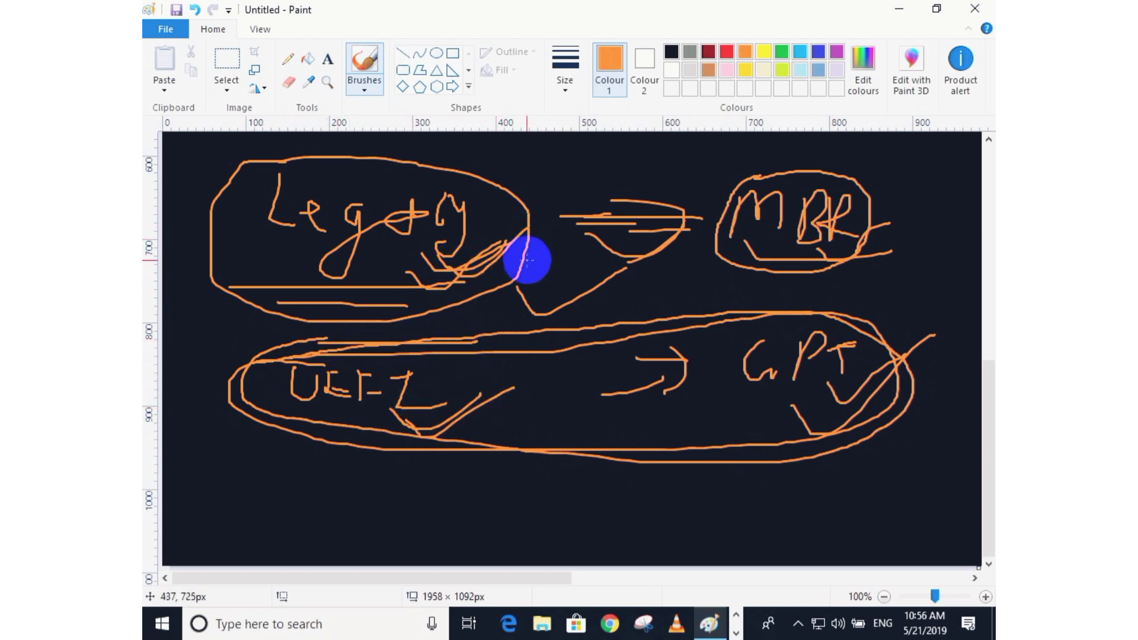
Open System Information by running MSINFO32.
key("super+r")
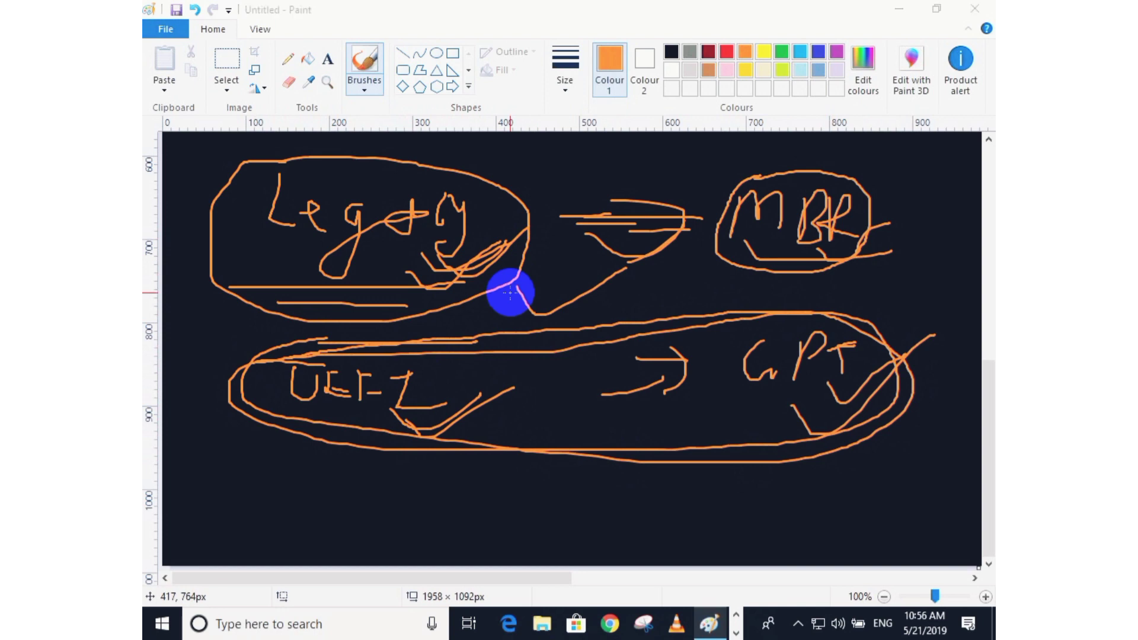
type("MSIN")
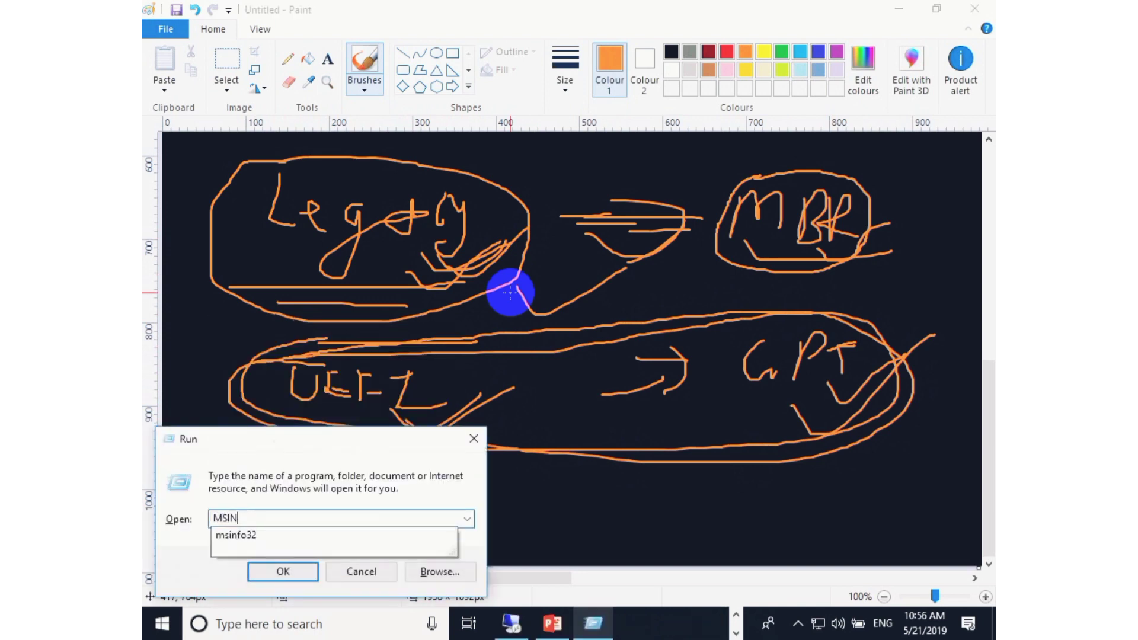
type("FO32")
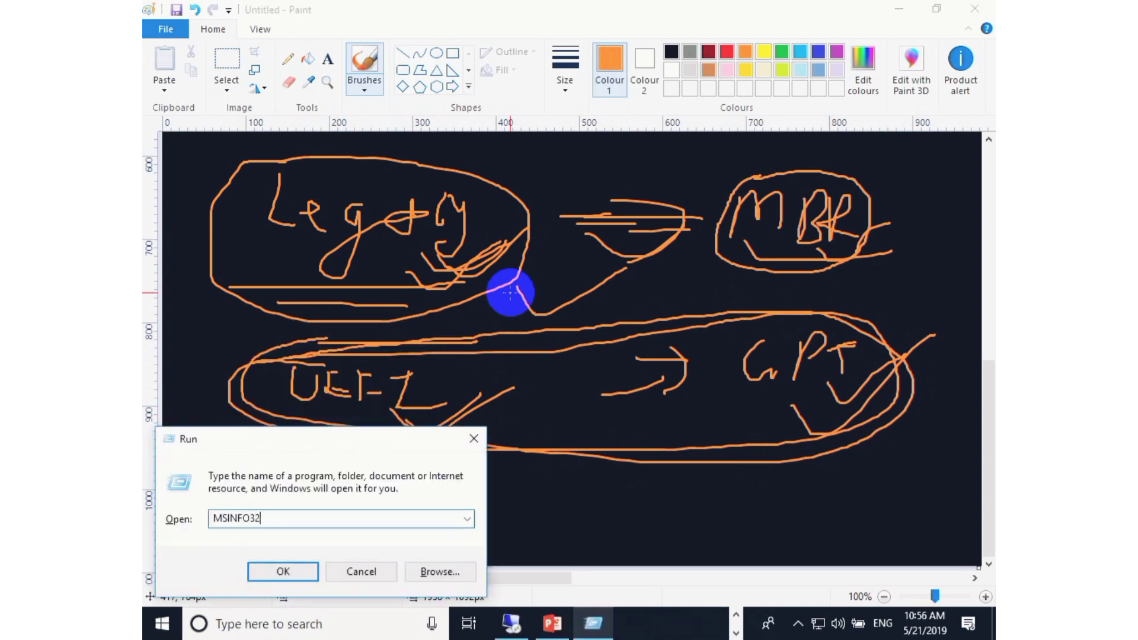
key("Return")
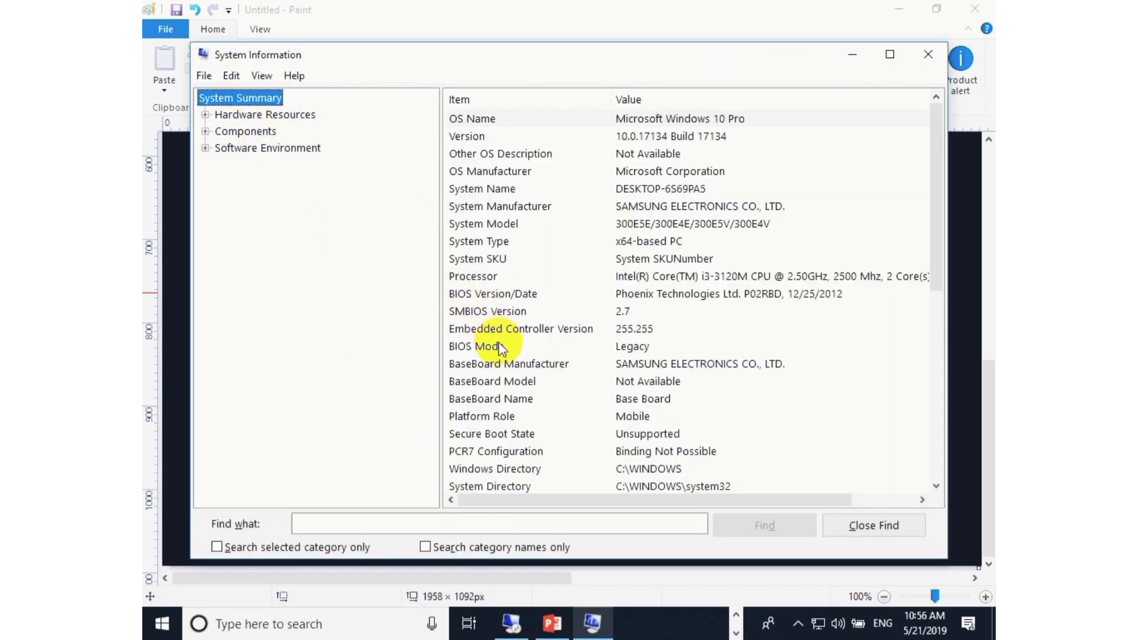
Highlight the BIOS Mode entry in the system summary.
left_click(582, 349)
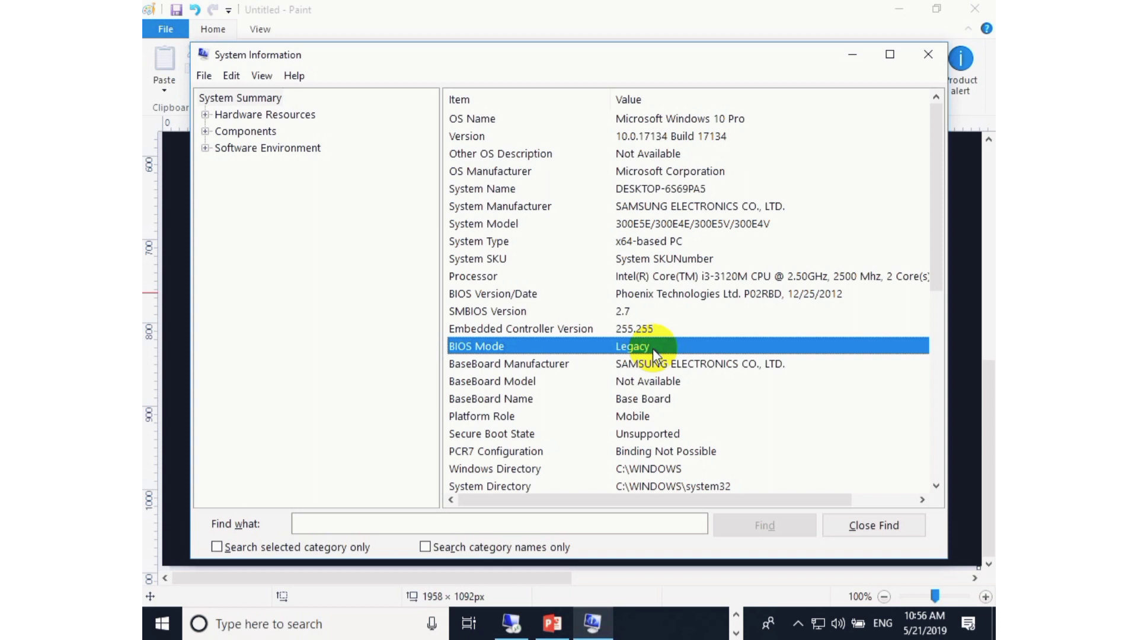
key("super+r")
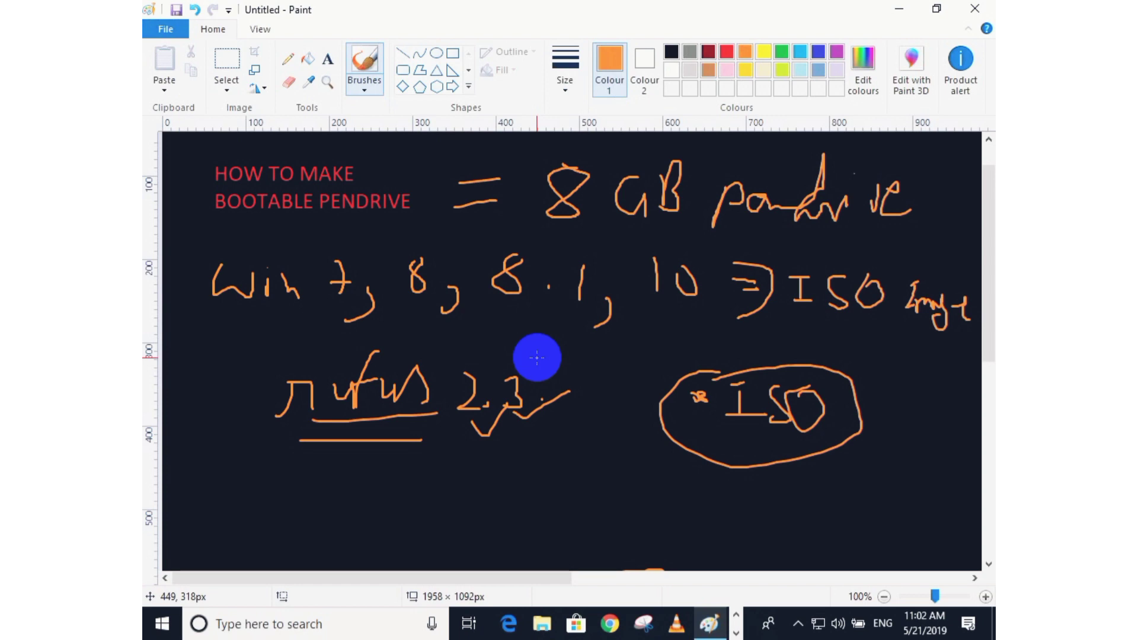
Draw a long ellipse with tick marks below the rufus 2.3 and ISO notes on the Paint canvas.
scroll(593, 385, "down", 8)
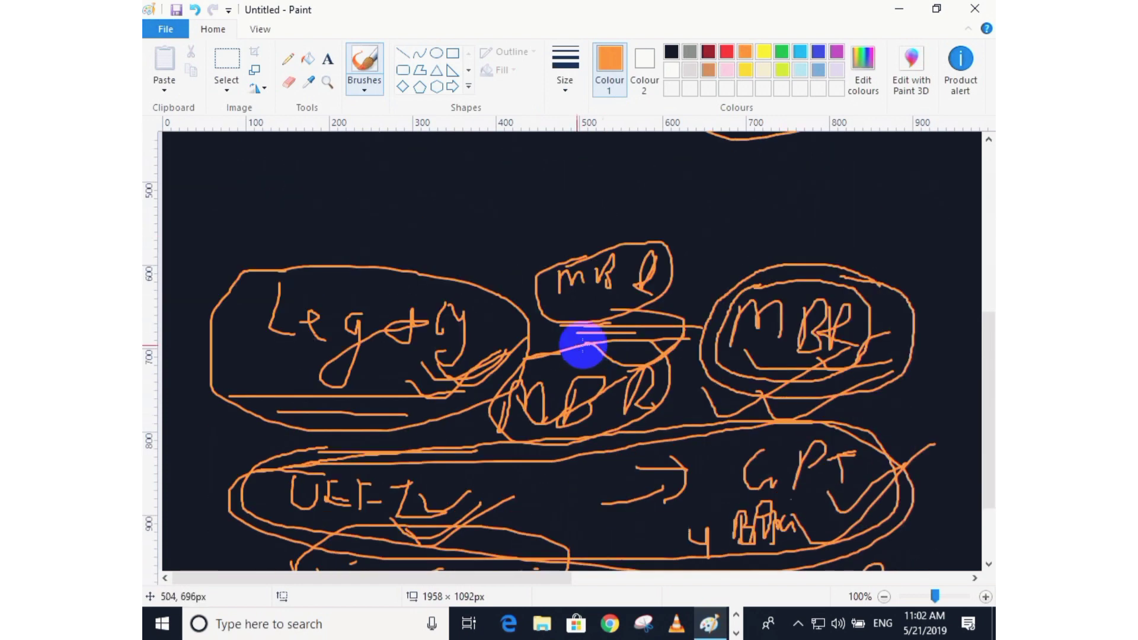
scroll(533, 320, "up", 2)
mouse_move(313, 250)
left_mouse_down()
mouse_move(714, 247)
mouse_move(872, 294)
mouse_move(418, 350)
mouse_move(326, 251)
mouse_move(440, 275)
mouse_move(732, 292)
left_mouse_up()
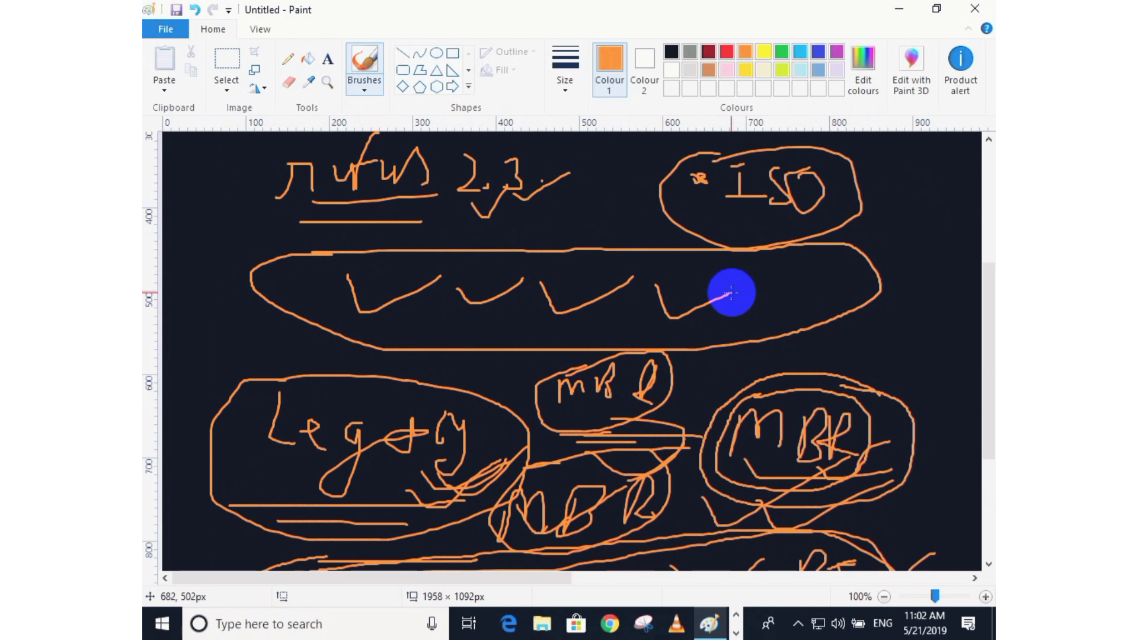
mouse_move(725, 277)
left_mouse_down()
mouse_move(793, 282)
mouse_move(814, 271)
mouse_move(864, 286)
left_mouse_up()
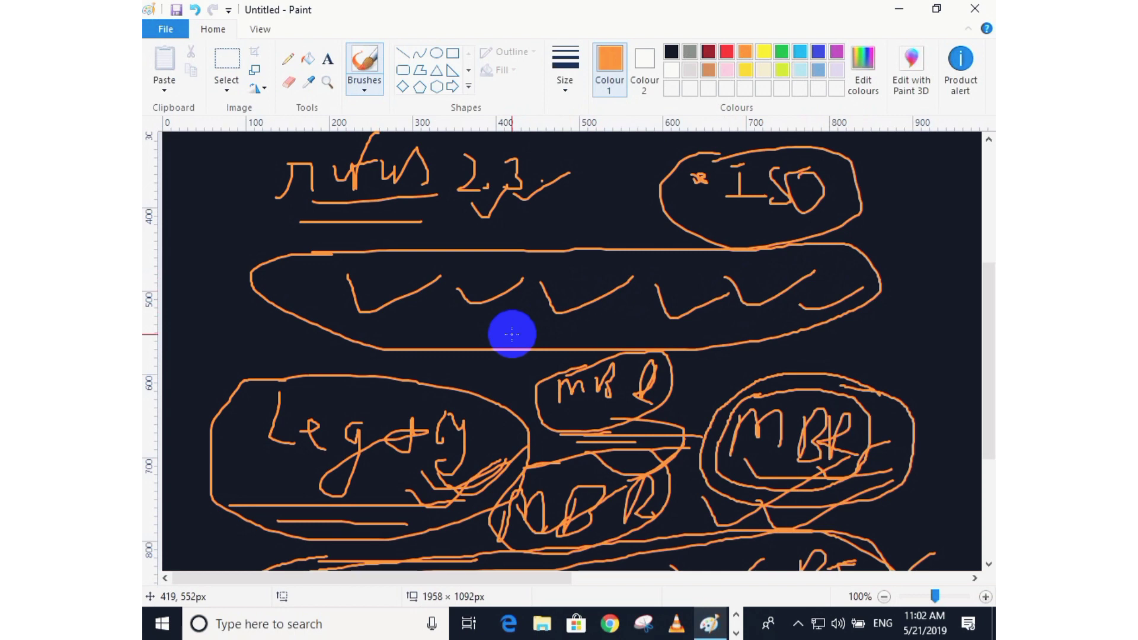
scroll(516, 338, "down", 4)
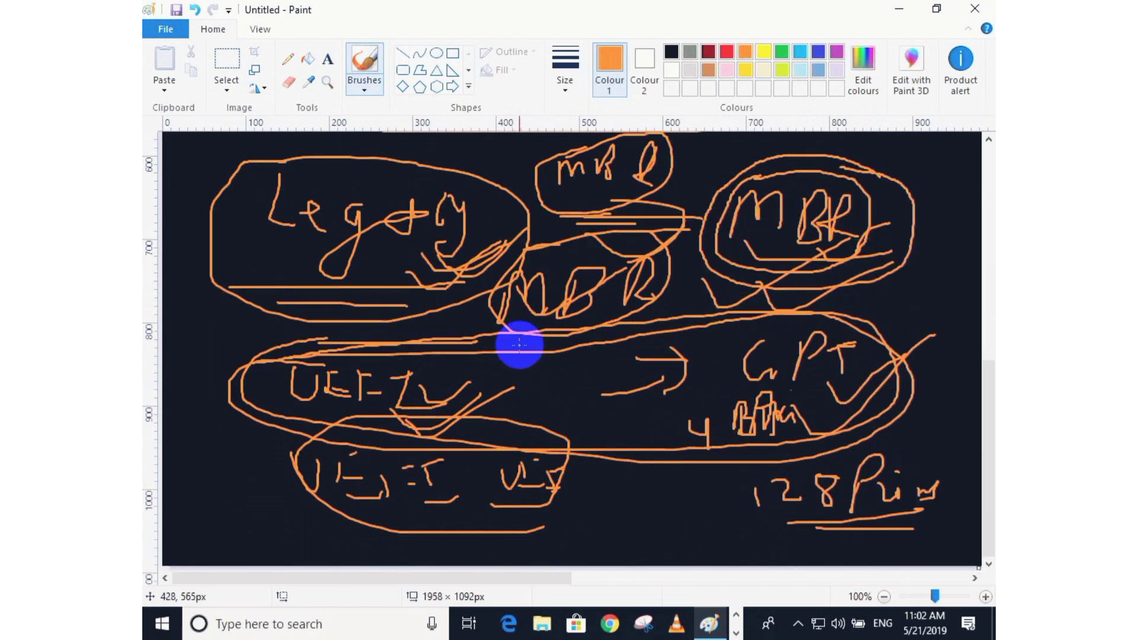
scroll(518, 340, "up", 8)
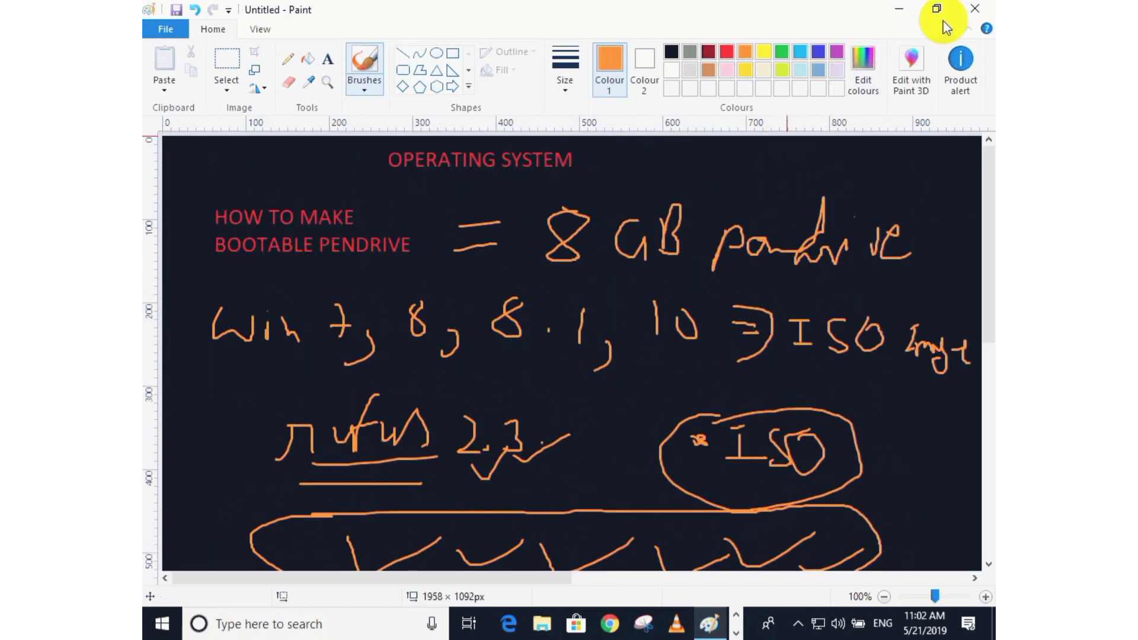
Minimize Paint, refresh the desktop, and select the rufus-usb-3-3.exe program.
left_click(974, 9)
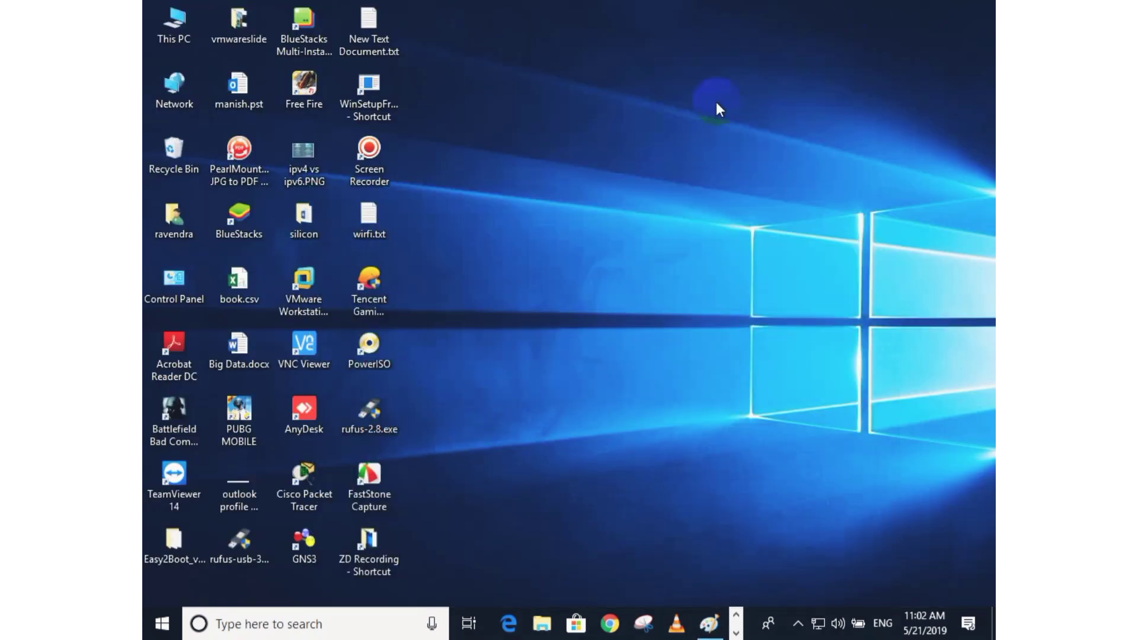
right_click(611, 153)
left_click(643, 204)
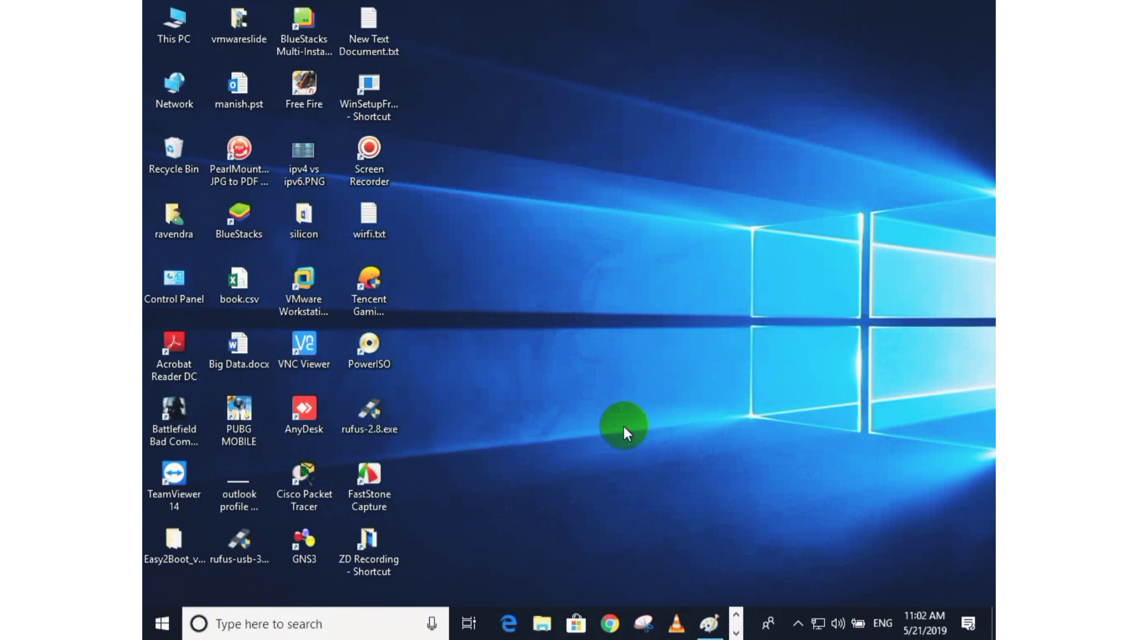
left_click(243, 544)
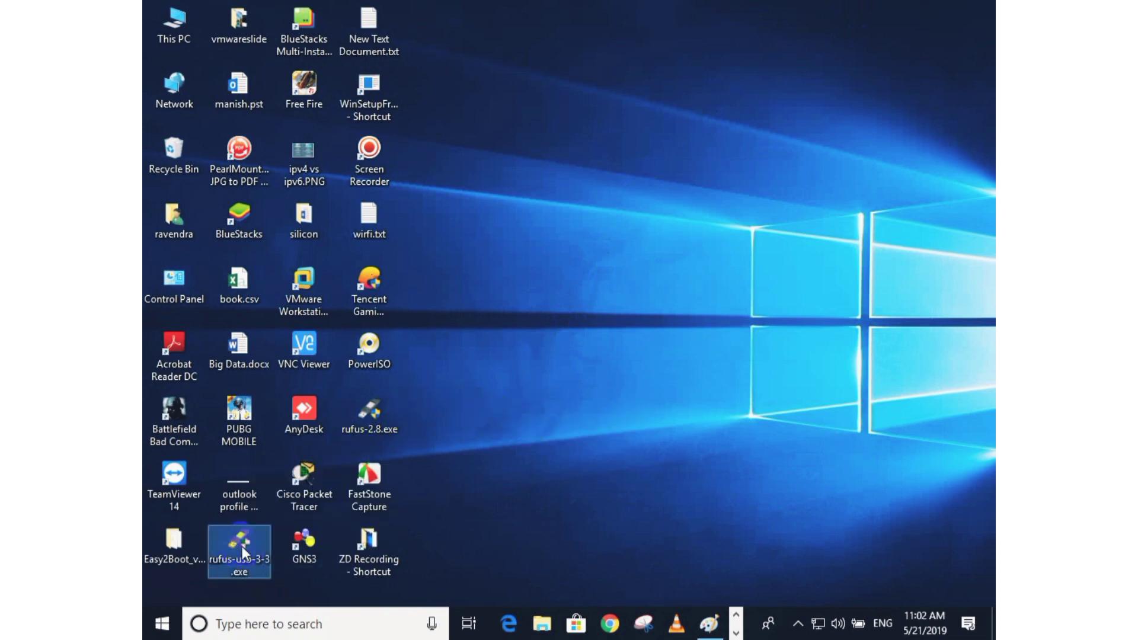
Launch the rufus-usb-3-3.exe program and check the selected pendrive device.
double_click(249, 543)
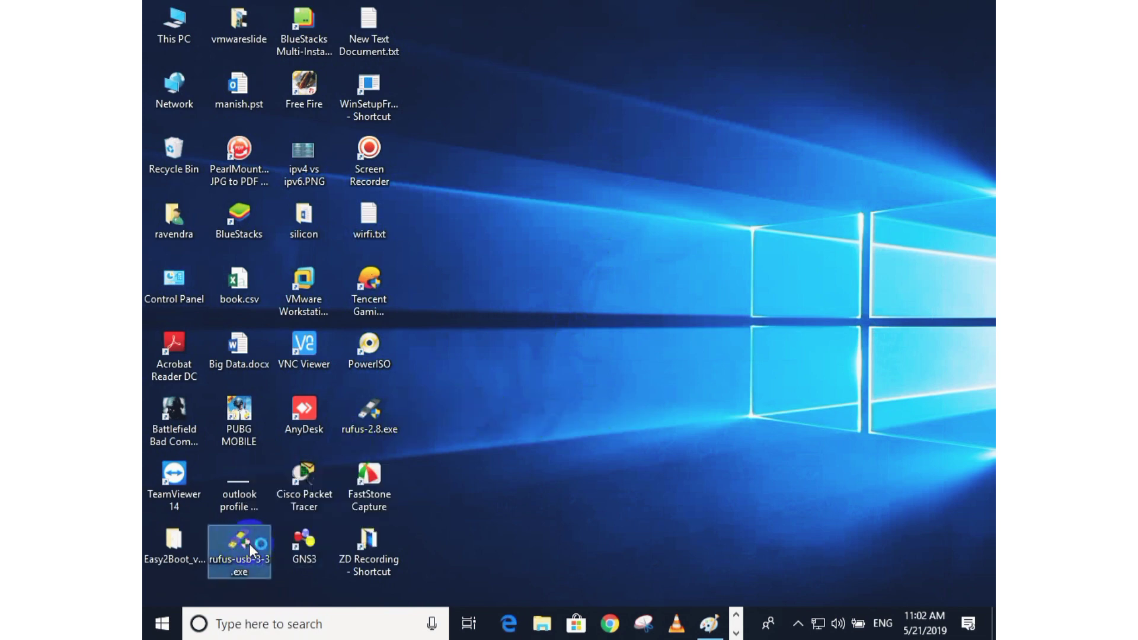
left_click(493, 433)
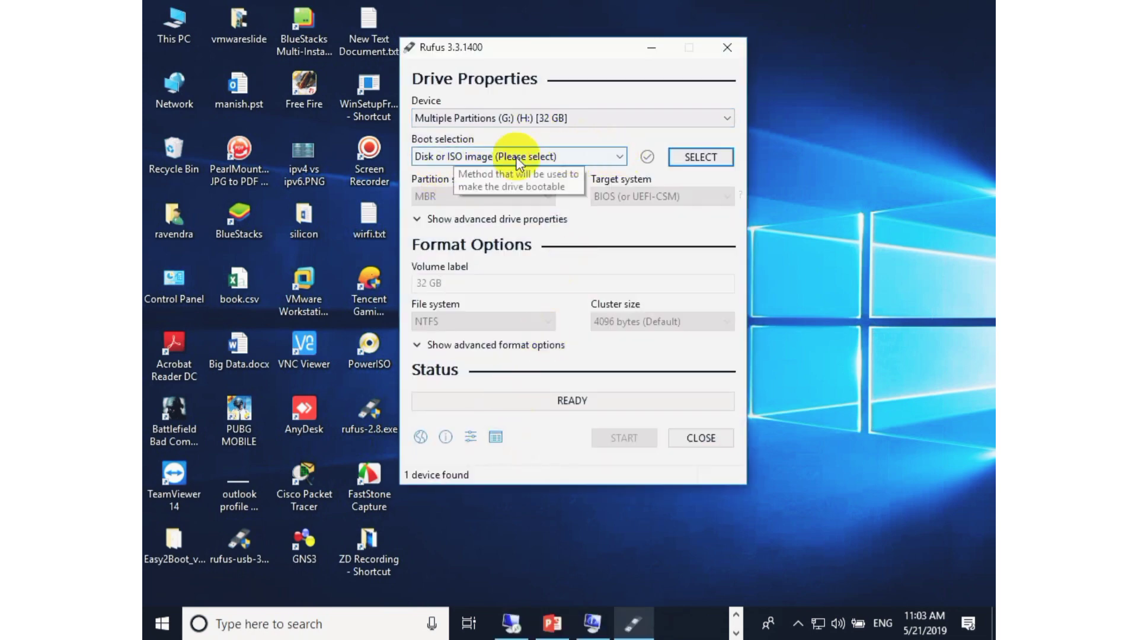
left_click(622, 117)
left_click(623, 117)
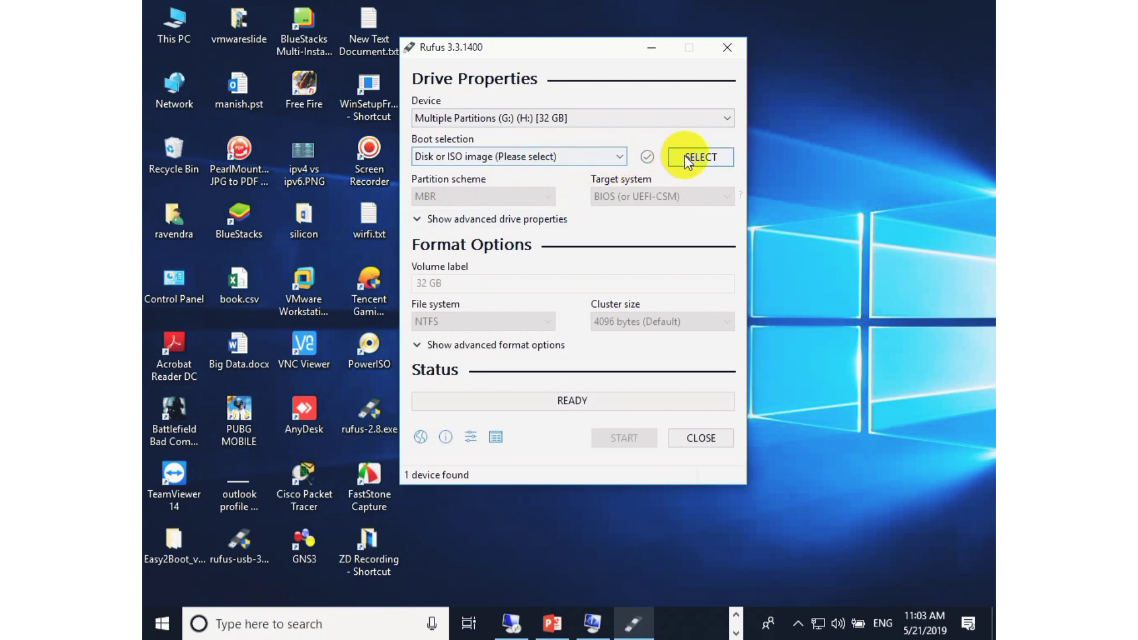
Select Win10_1809Oct_v2_English_x64.iso from New Volume (E:) > software drive > windows image > 10 > update wi 10 as the boot image.
left_click(702, 158)
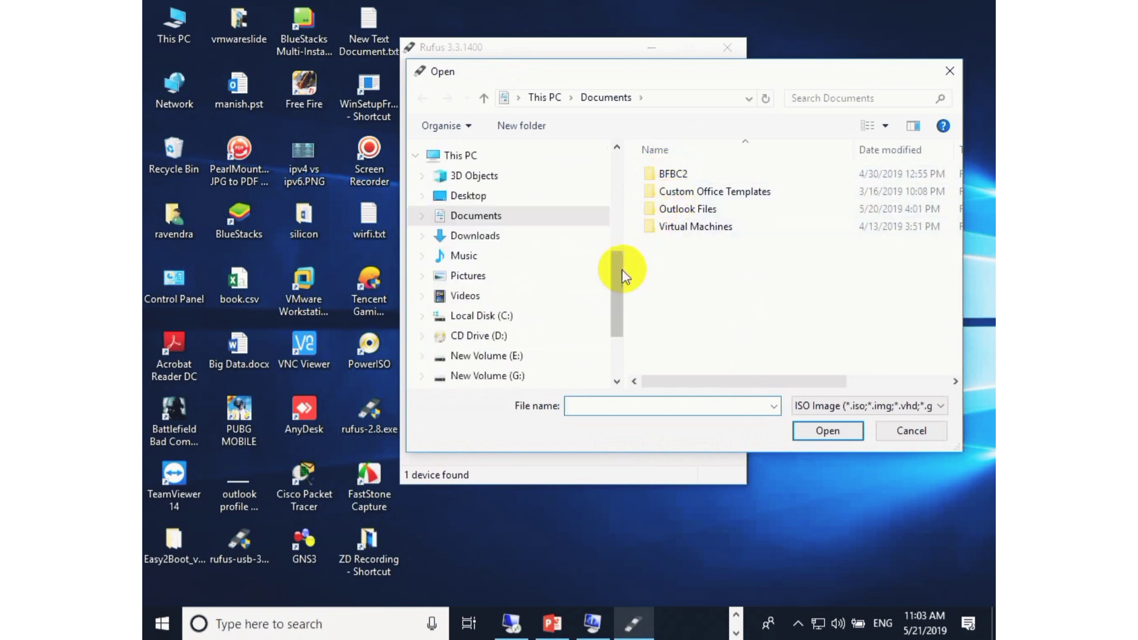
left_click_drag(620, 269, 618, 299)
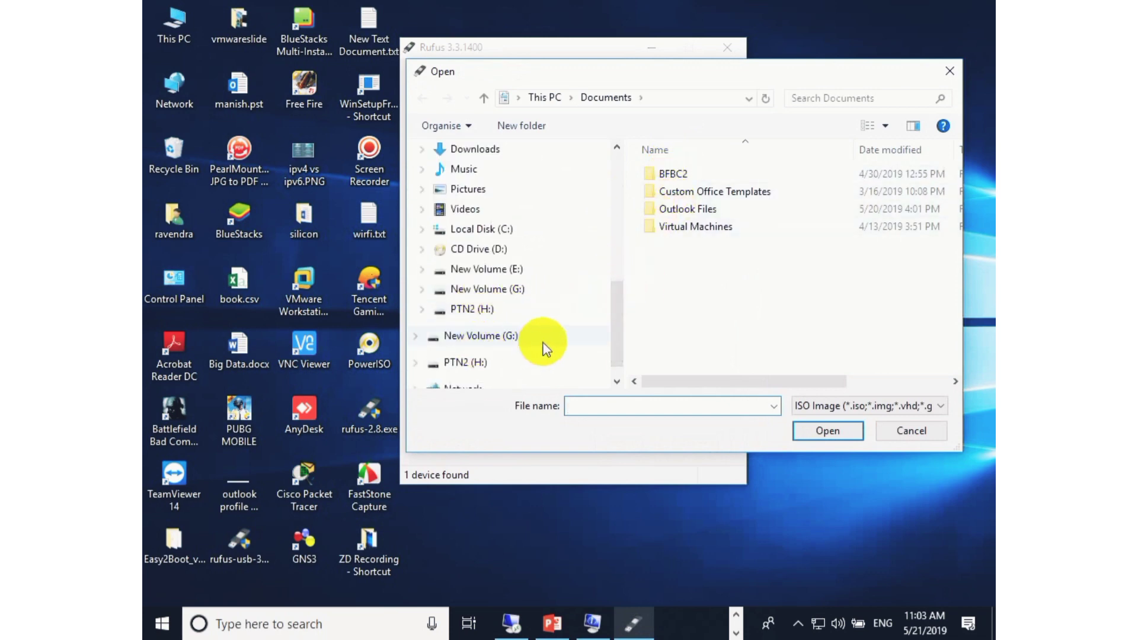
left_click(520, 270)
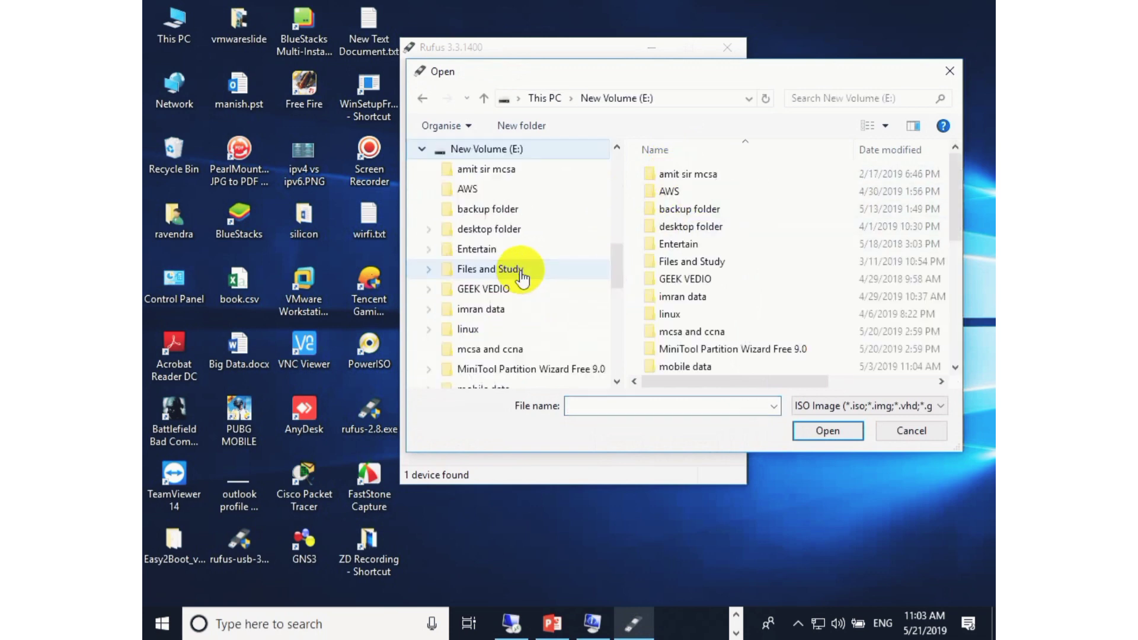
left_click(520, 269)
scroll(548, 276, "down", 7)
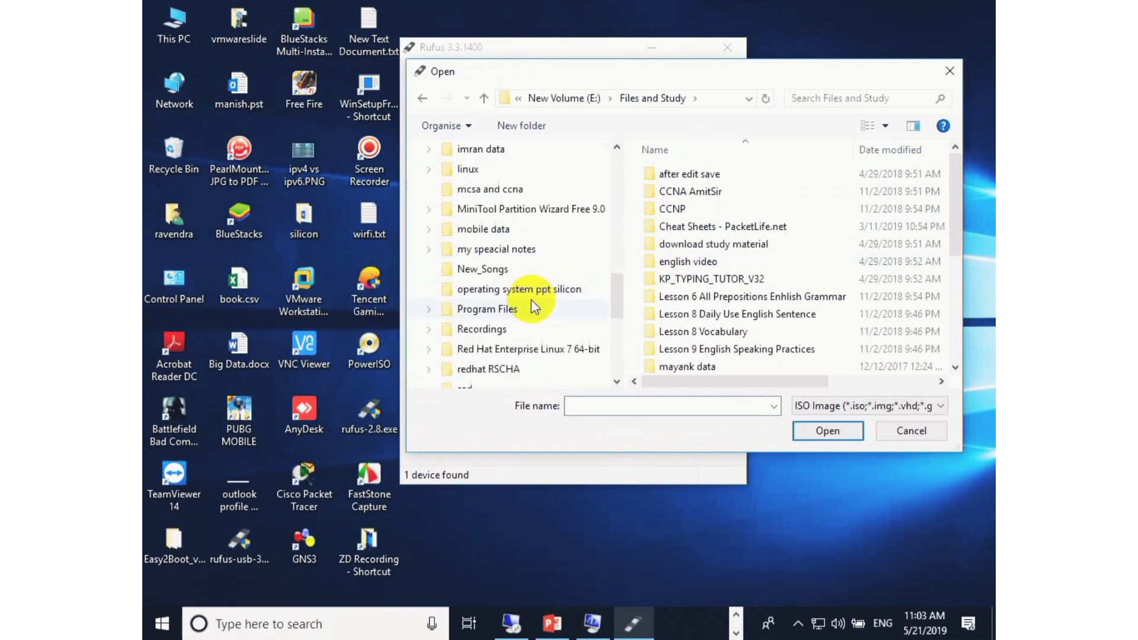
scroll(524, 309, "down", 2)
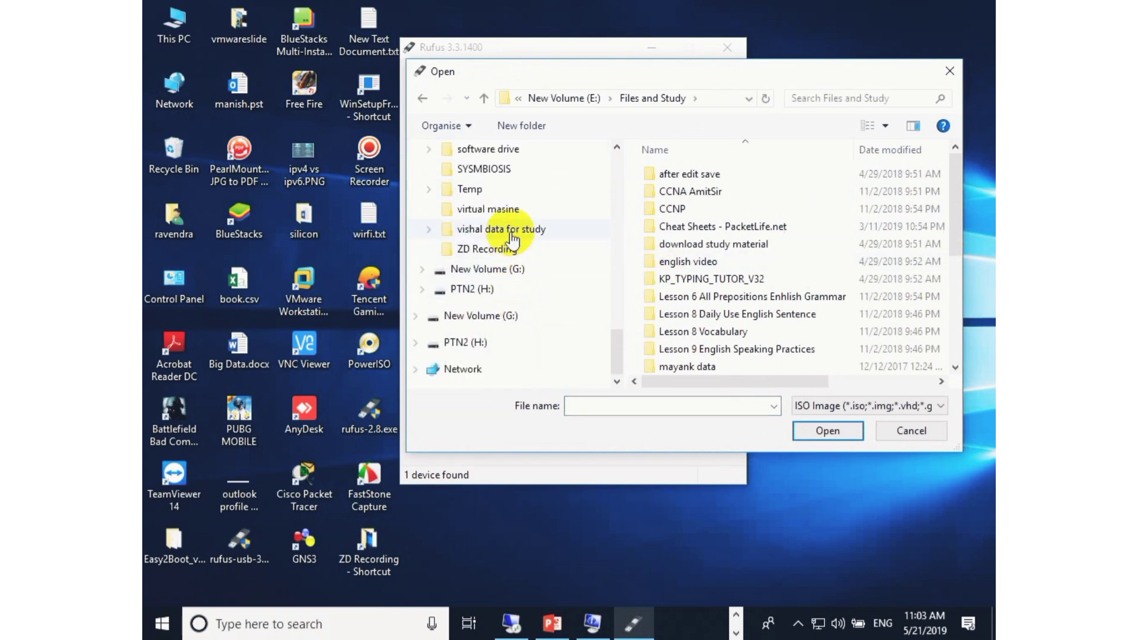
left_click(528, 147)
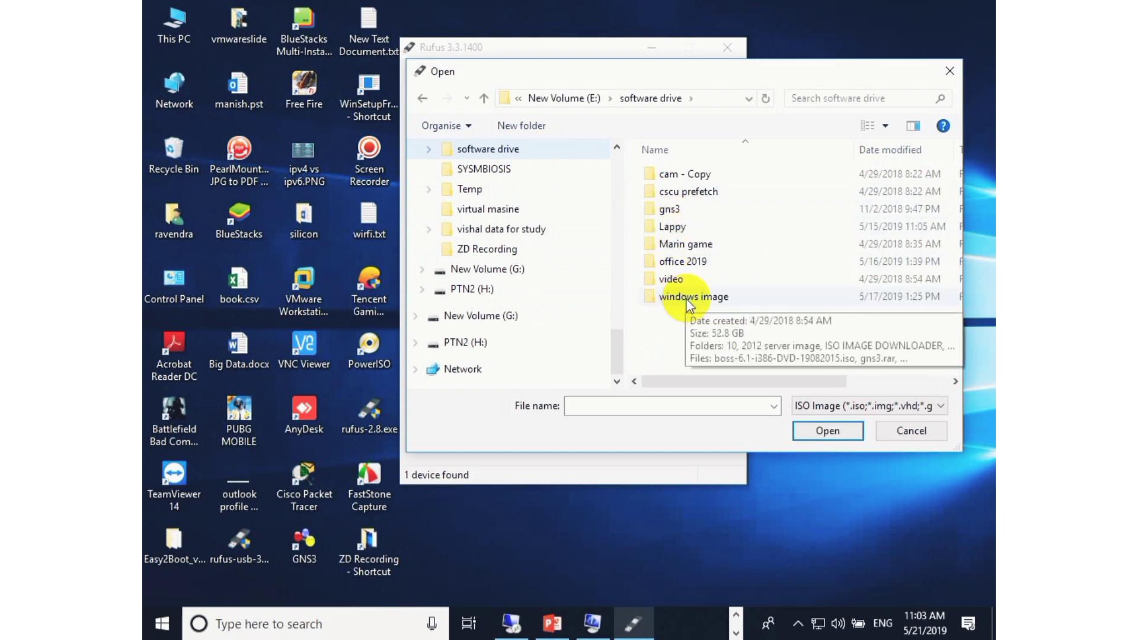
double_click(675, 249)
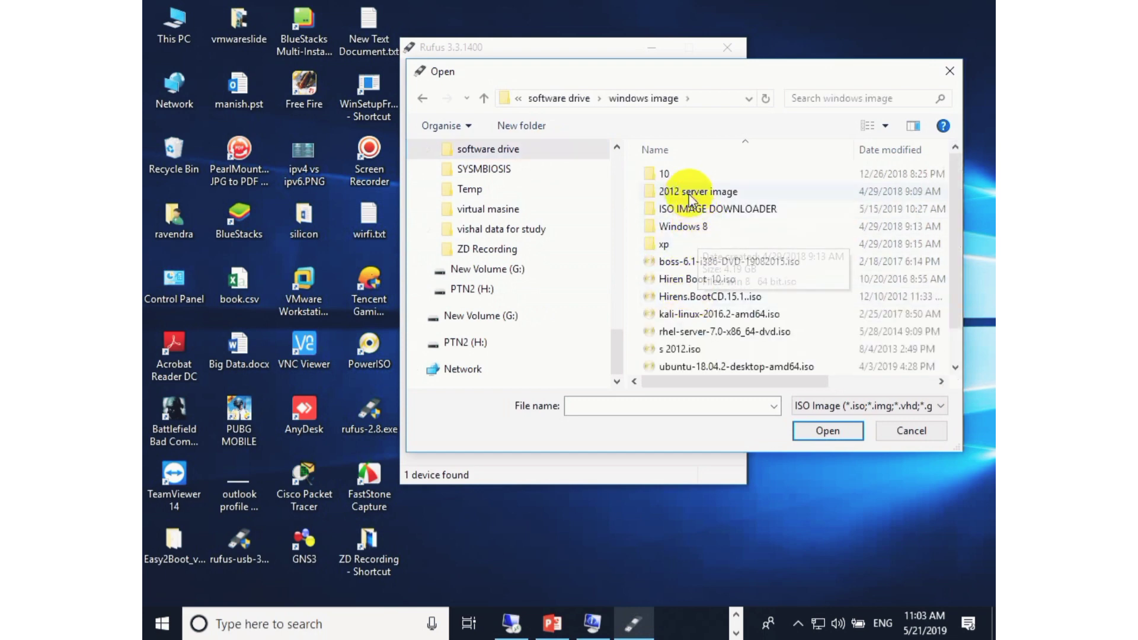
double_click(686, 175)
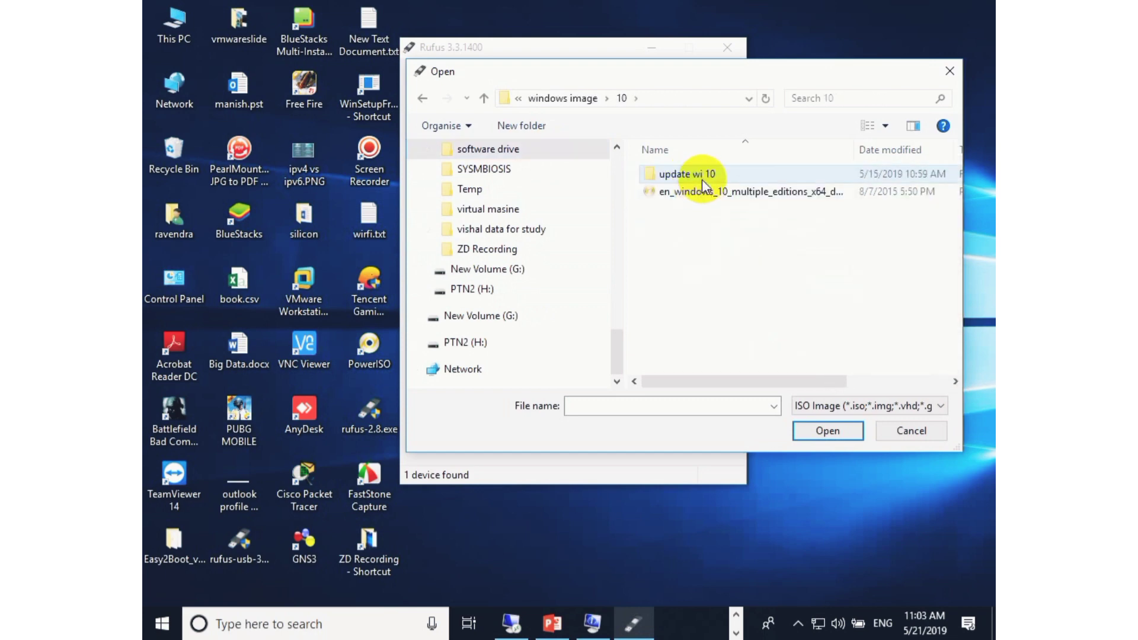
double_click(702, 176)
left_click(733, 193)
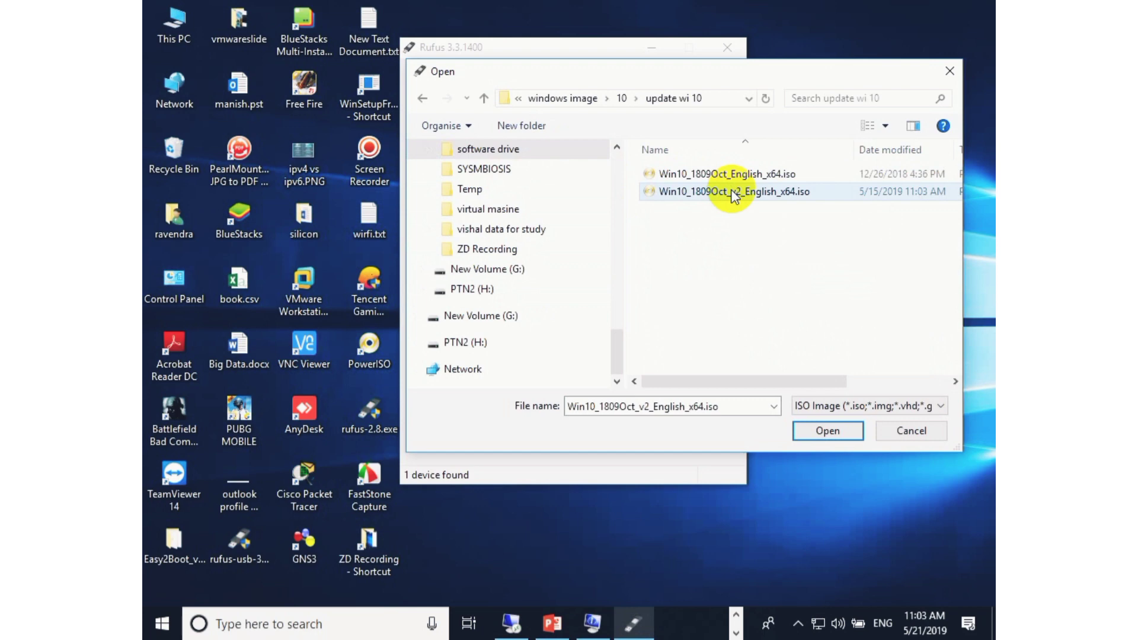
left_click(824, 433)
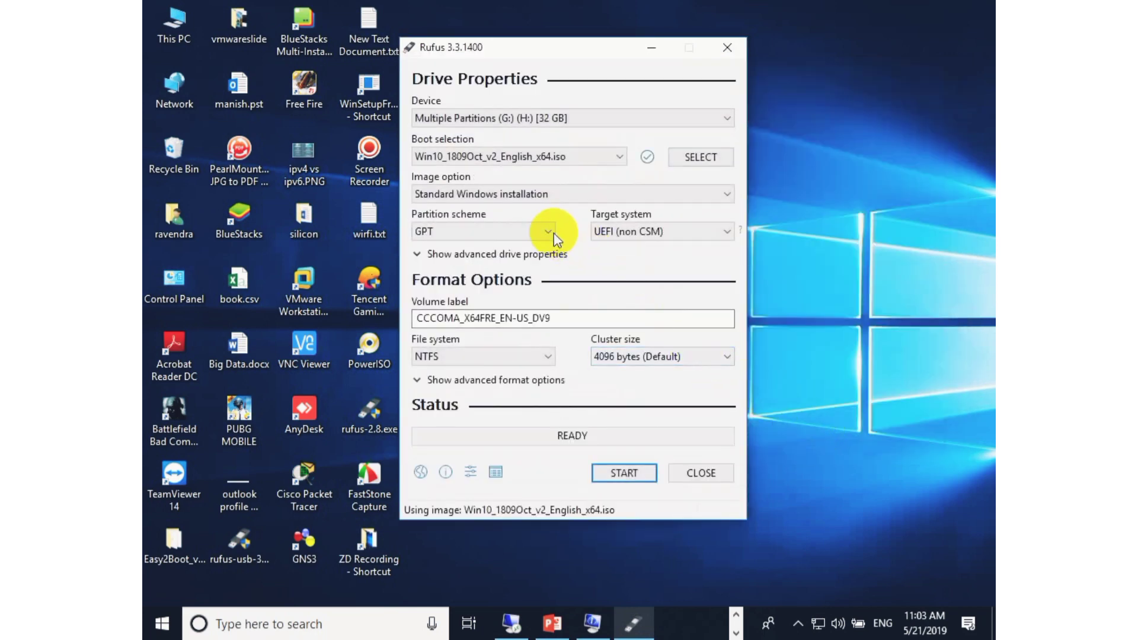
Switch the partition scheme between GPT and MBR to compare the target system each one offers.
left_click(551, 234)
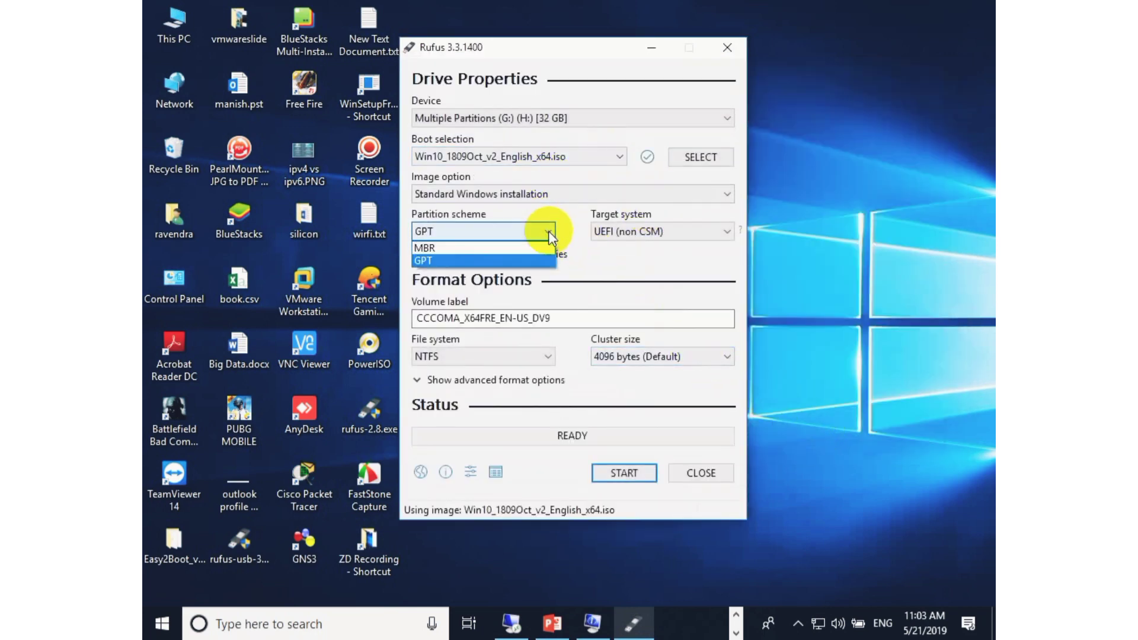
left_click(679, 236)
left_click(680, 237)
left_click(680, 237)
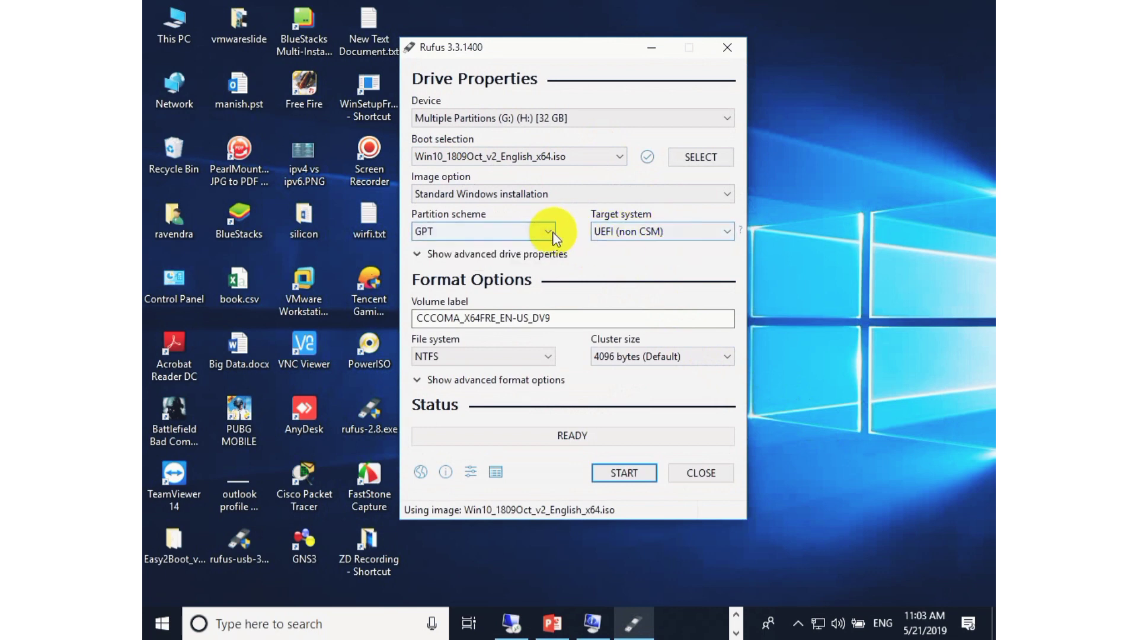
left_click(552, 233)
left_click(536, 245)
left_click(660, 236)
left_click(660, 230)
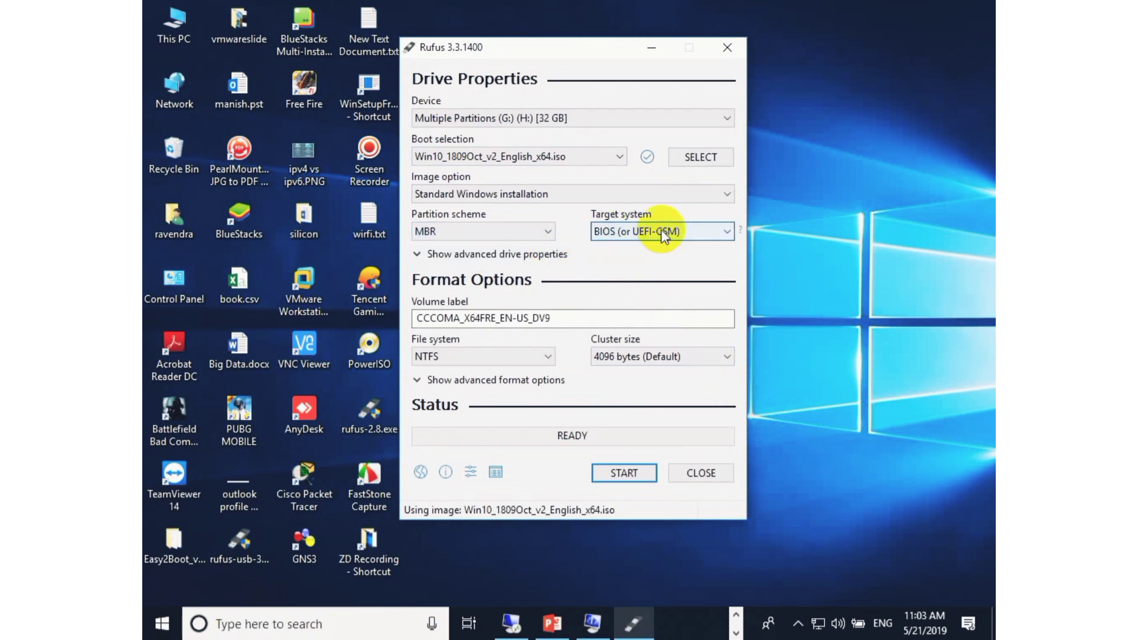
left_click(543, 231)
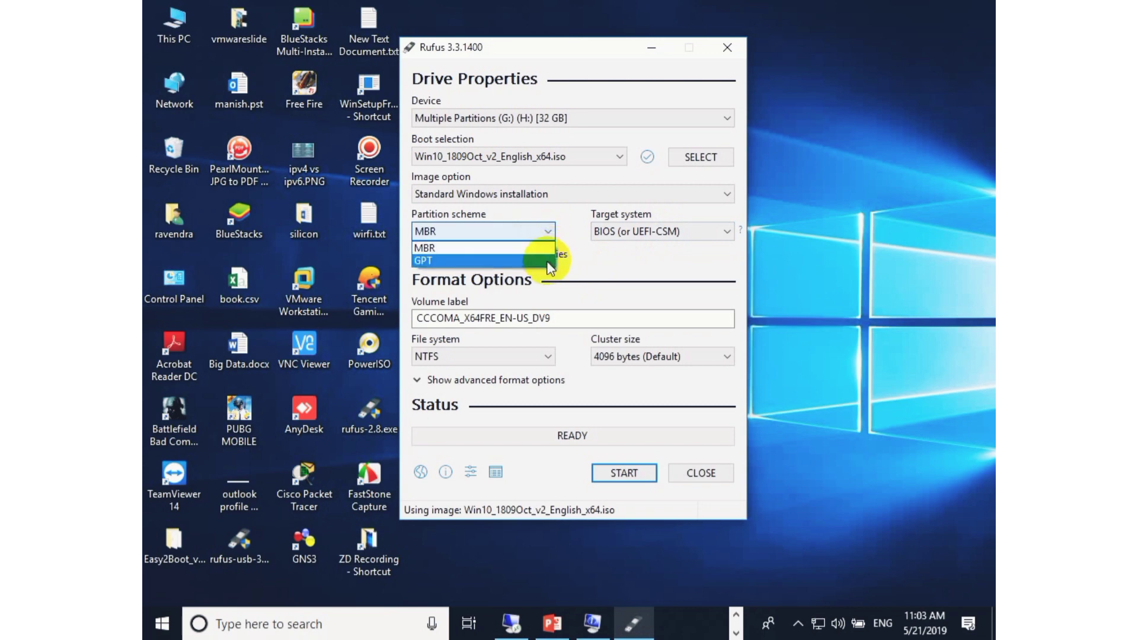
left_click(550, 268)
left_click(546, 232)
left_click(546, 248)
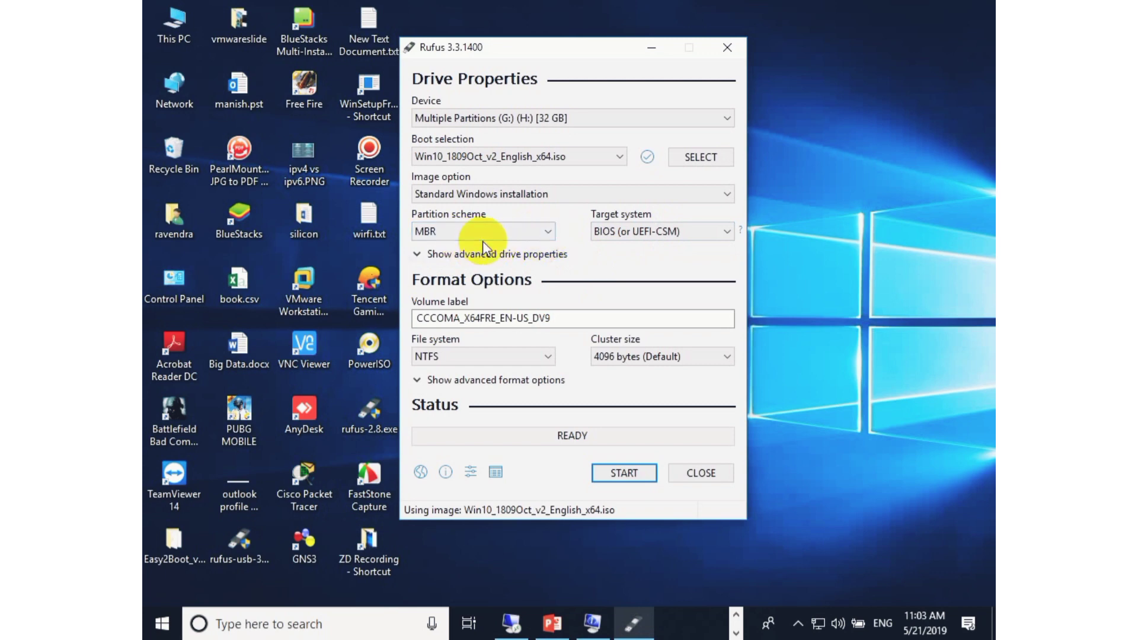
left_click(545, 231)
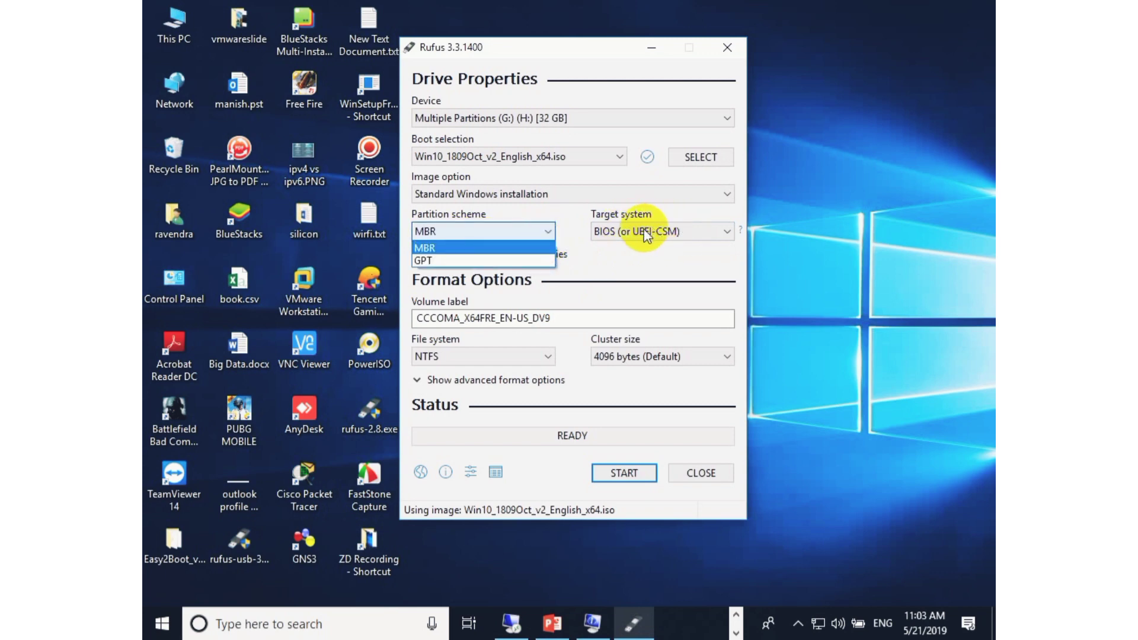
left_click(511, 261)
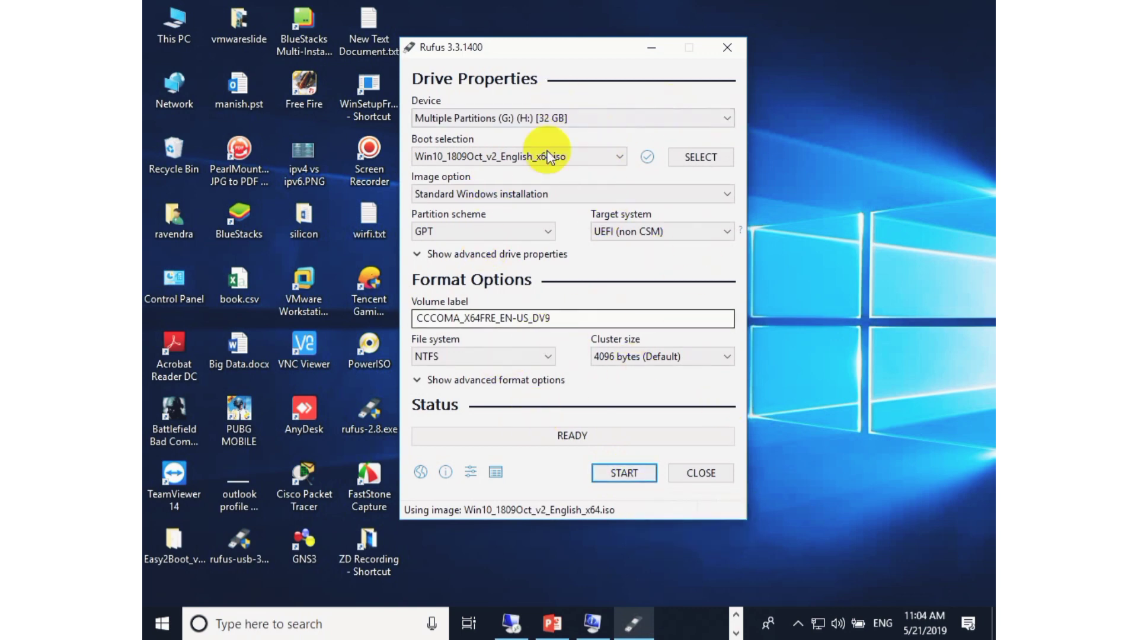
Re-check the target system list under GPT and MBR partition schemes and close Rufus 3.3.
left_click(646, 232)
left_click(646, 232)
left_click(646, 231)
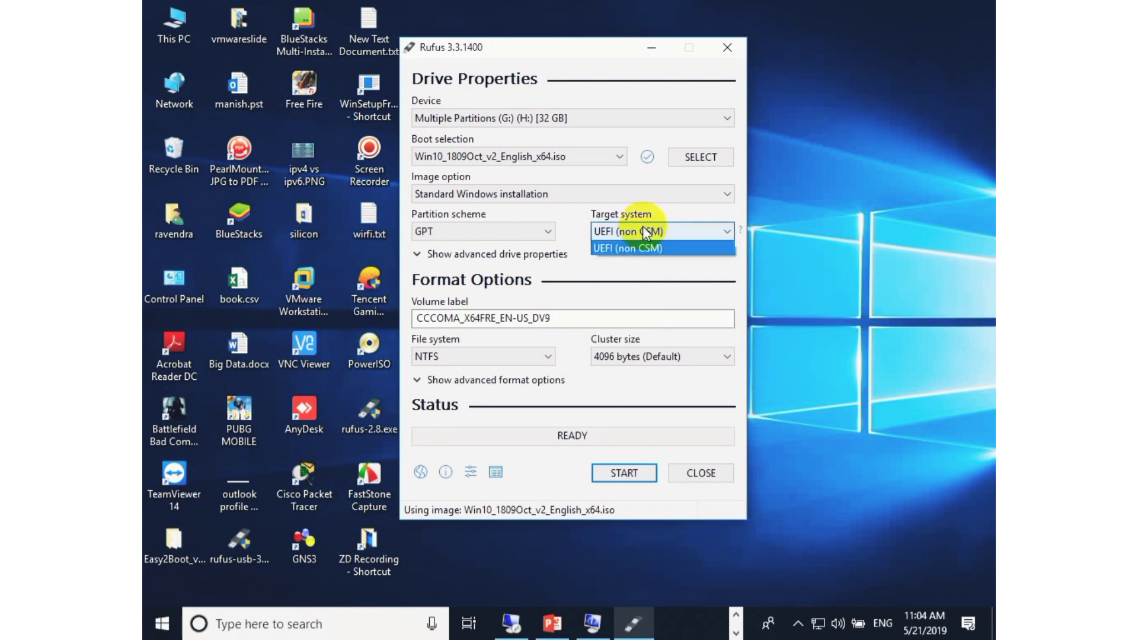
left_click(646, 232)
left_click(533, 233)
left_click(505, 246)
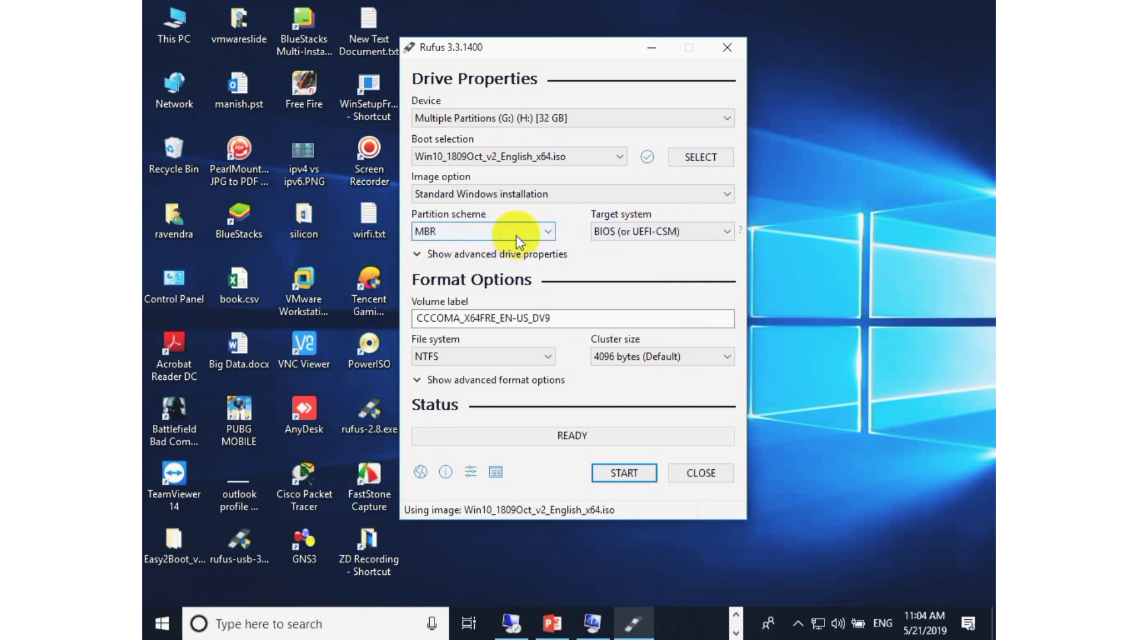
left_click(519, 233)
left_click(525, 259)
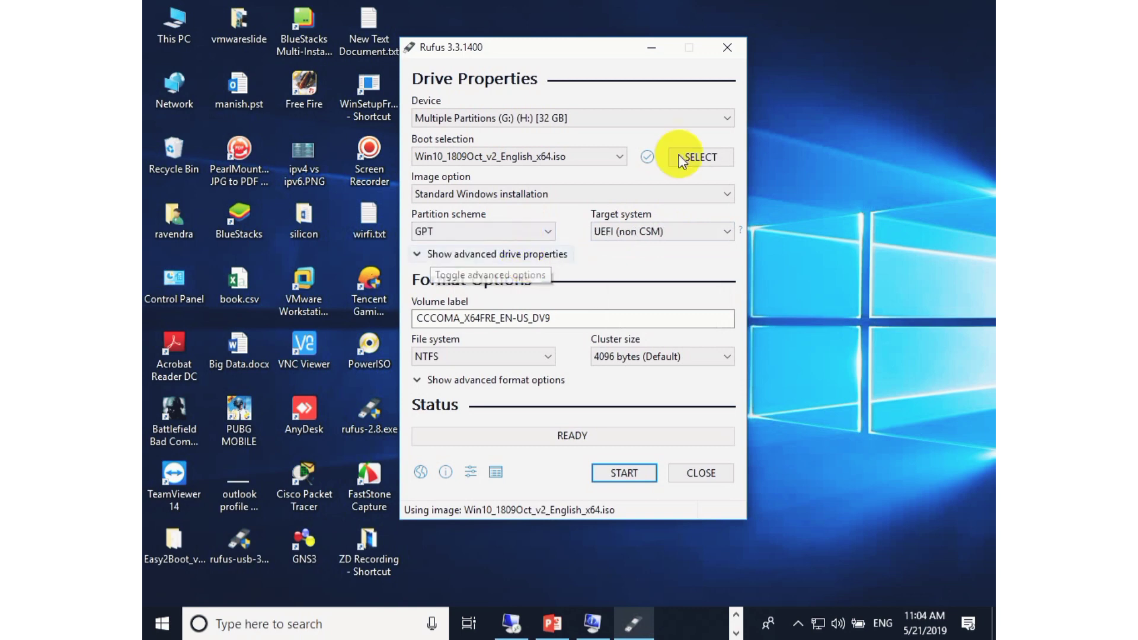
left_click(727, 48)
Open rufus-2.8.exe and load Win10_1809Oct_English_x64.iso as the bootable ISO image.
double_click(379, 400)
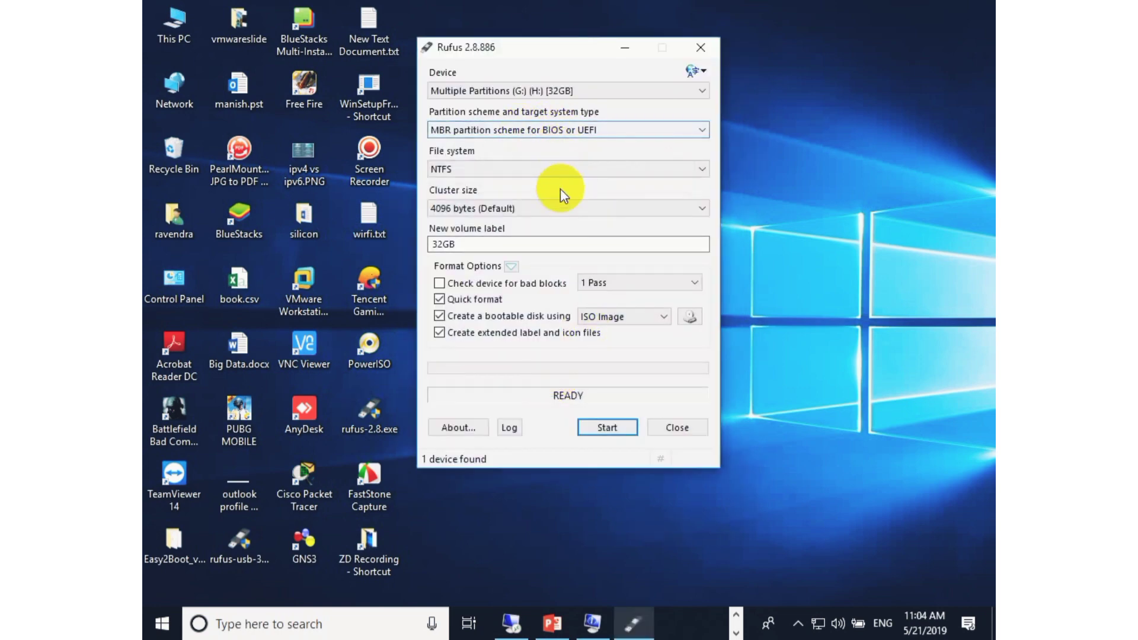
left_click(579, 130)
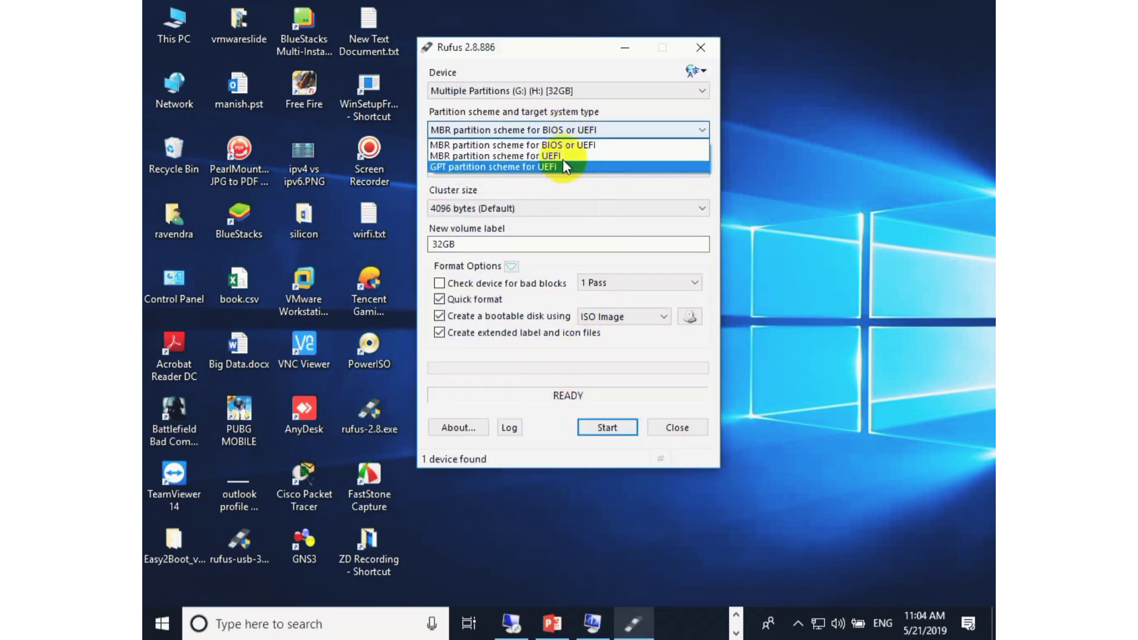
left_click(568, 167)
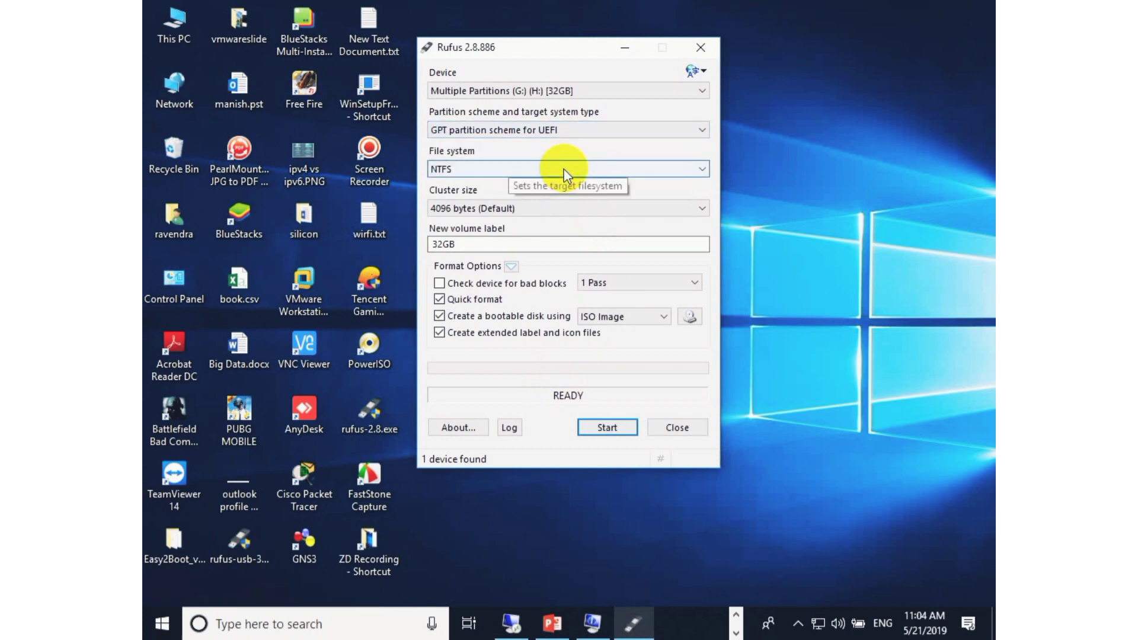
left_click(699, 316)
left_click(480, 116)
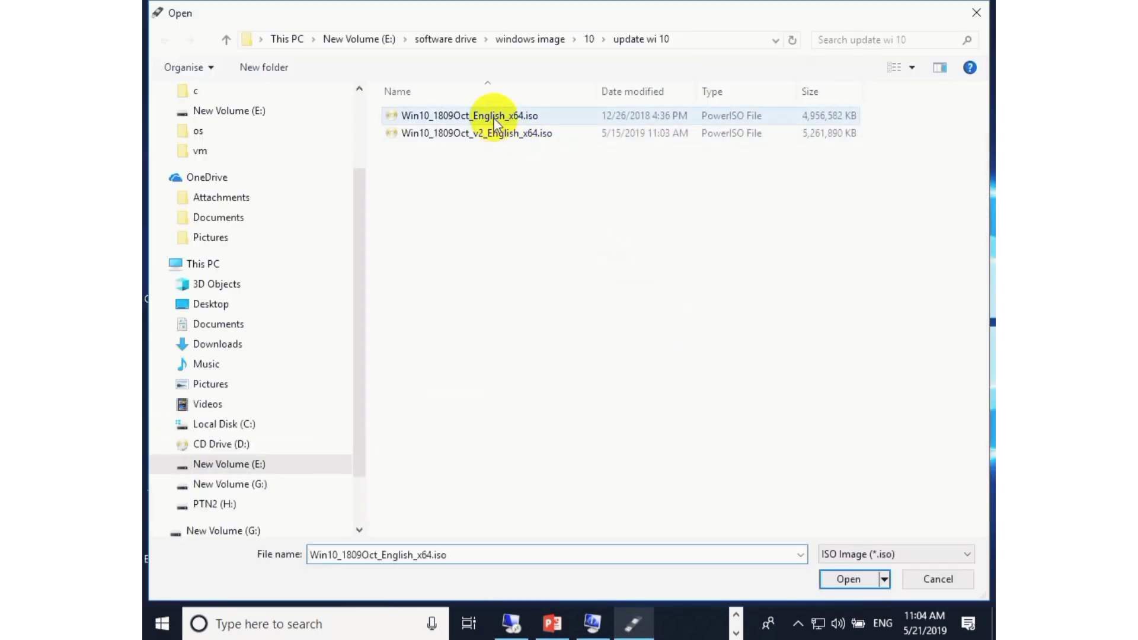
left_click(850, 578)
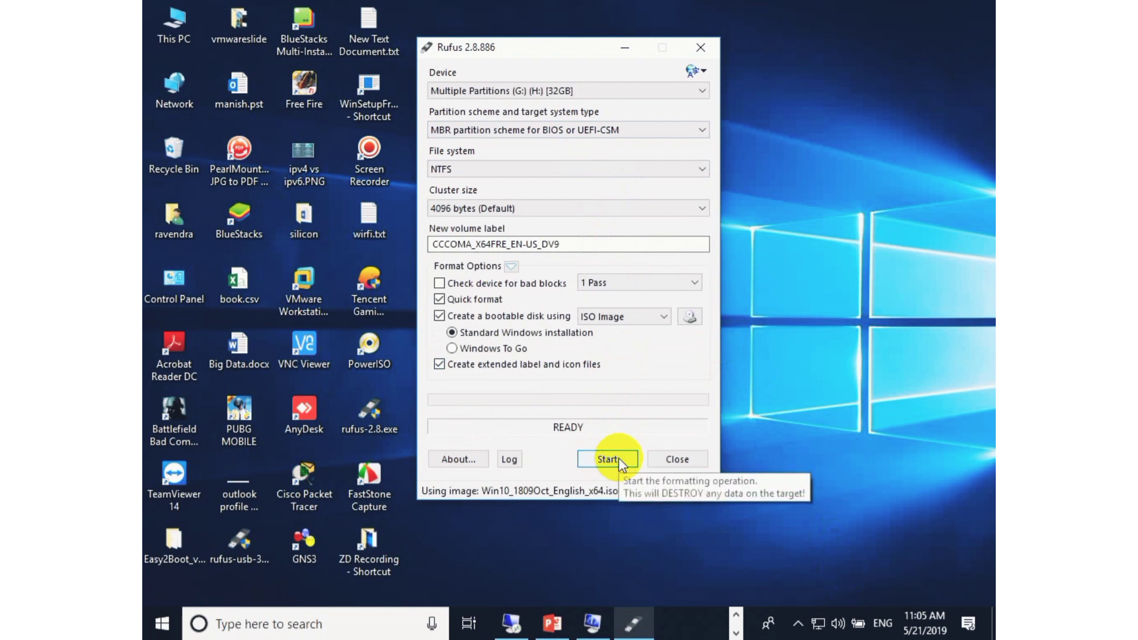
Cycle through Rufus 2.8's partition scheme options and set MBR partition scheme for BIOS or UEFI-CSM.
left_click(644, 128)
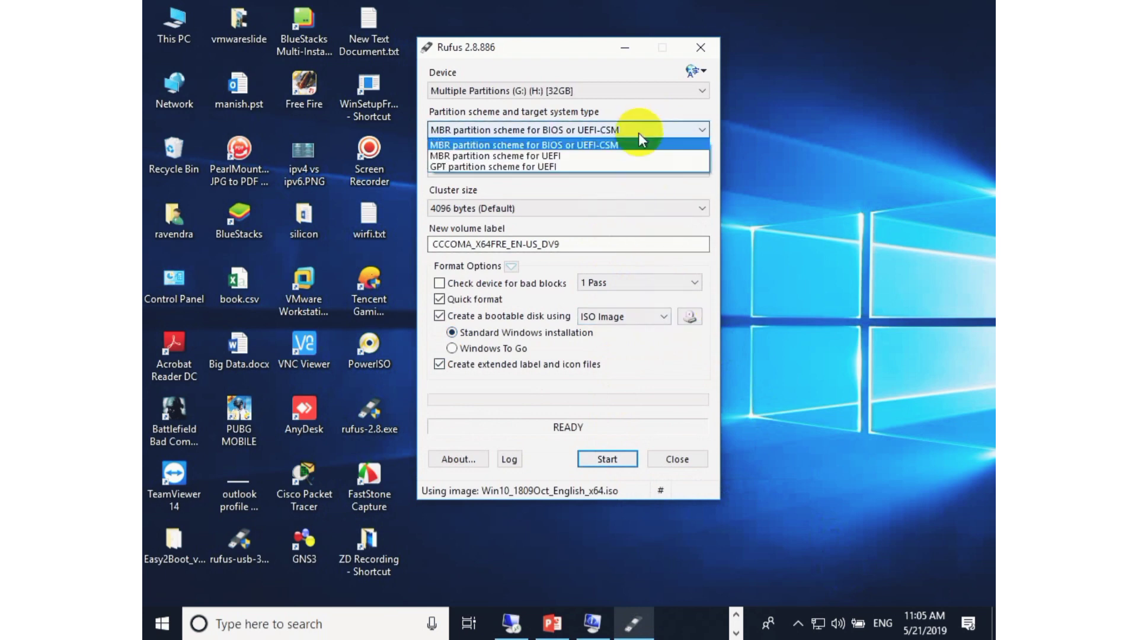
left_click(632, 167)
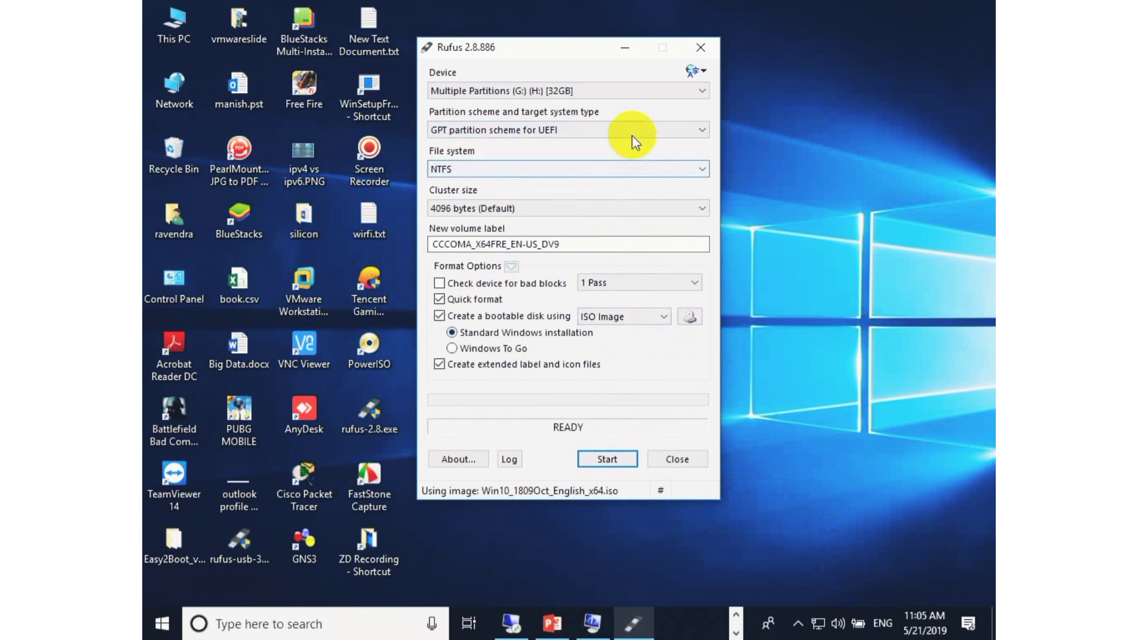
left_click(631, 132)
left_click(635, 157)
left_click(631, 130)
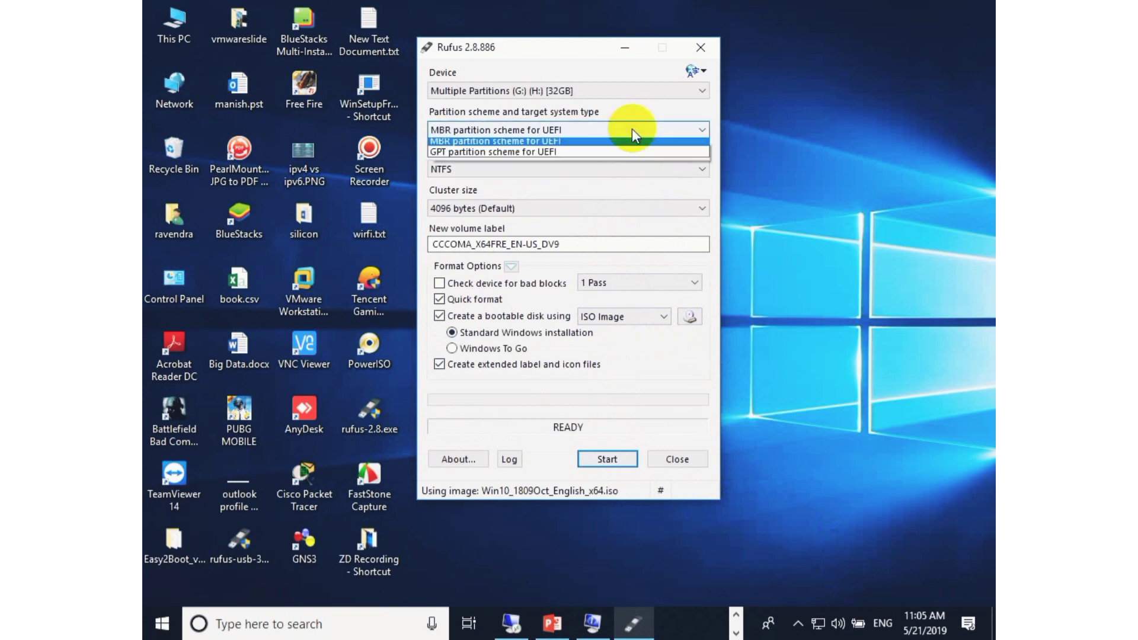
left_click(634, 145)
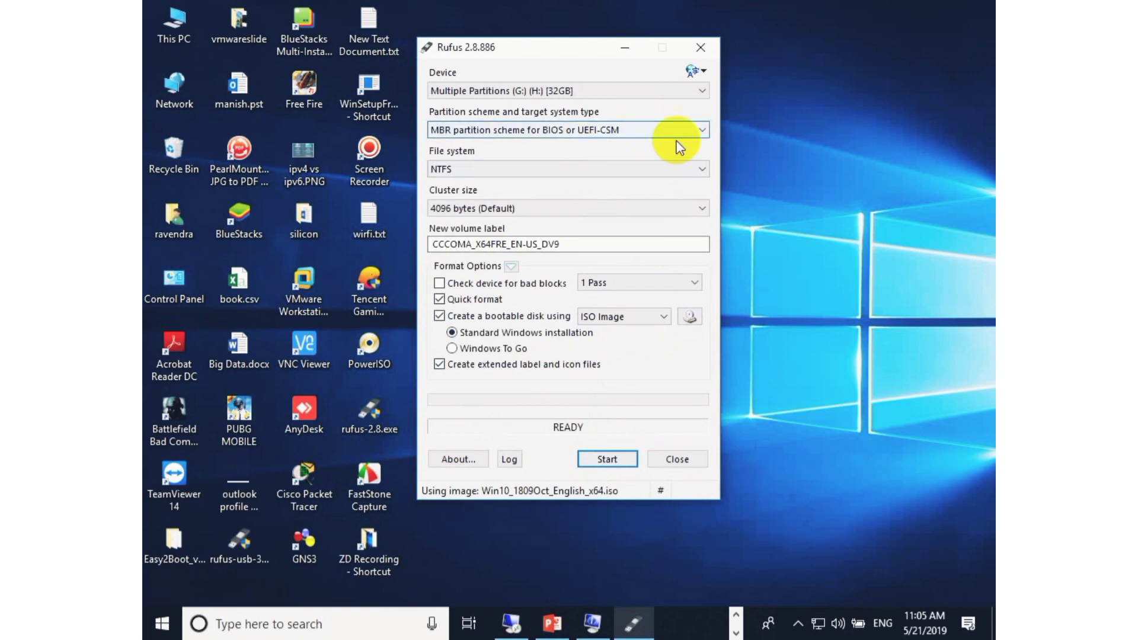
left_click(625, 169)
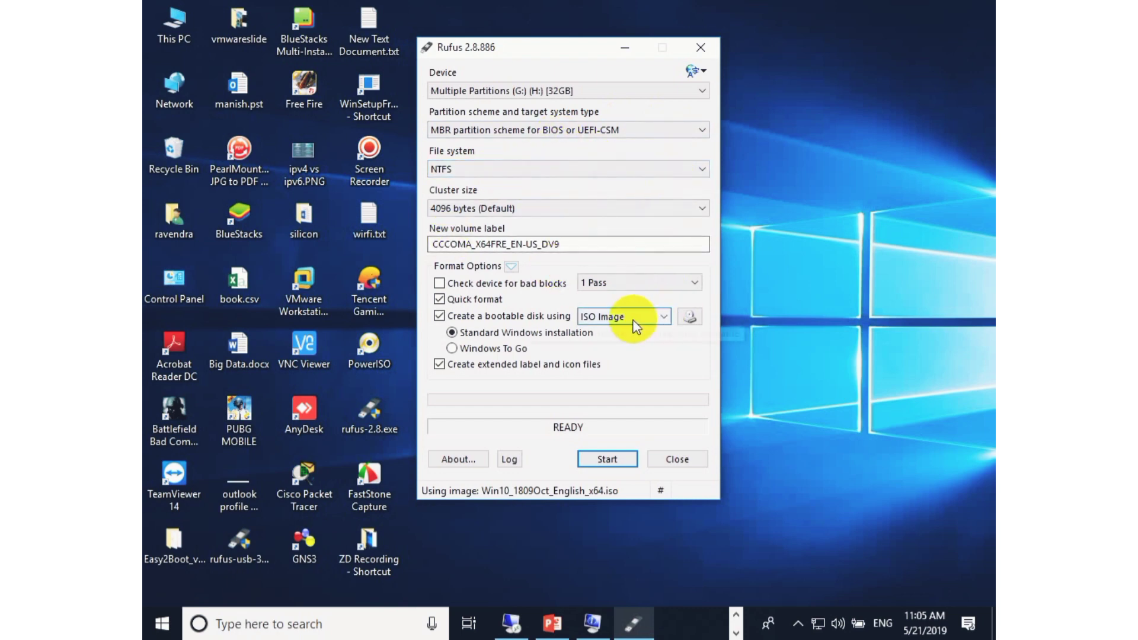
Attempt to start the format, cancel it at the data warning, and close Rufus 2.8.
left_click(607, 458)
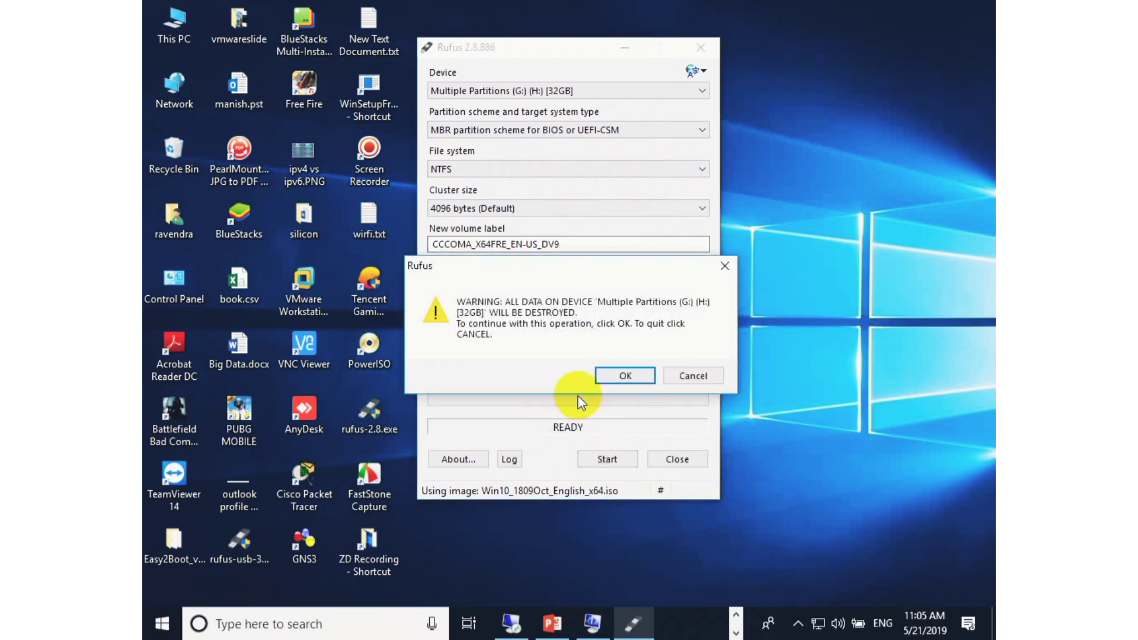
left_click(700, 376)
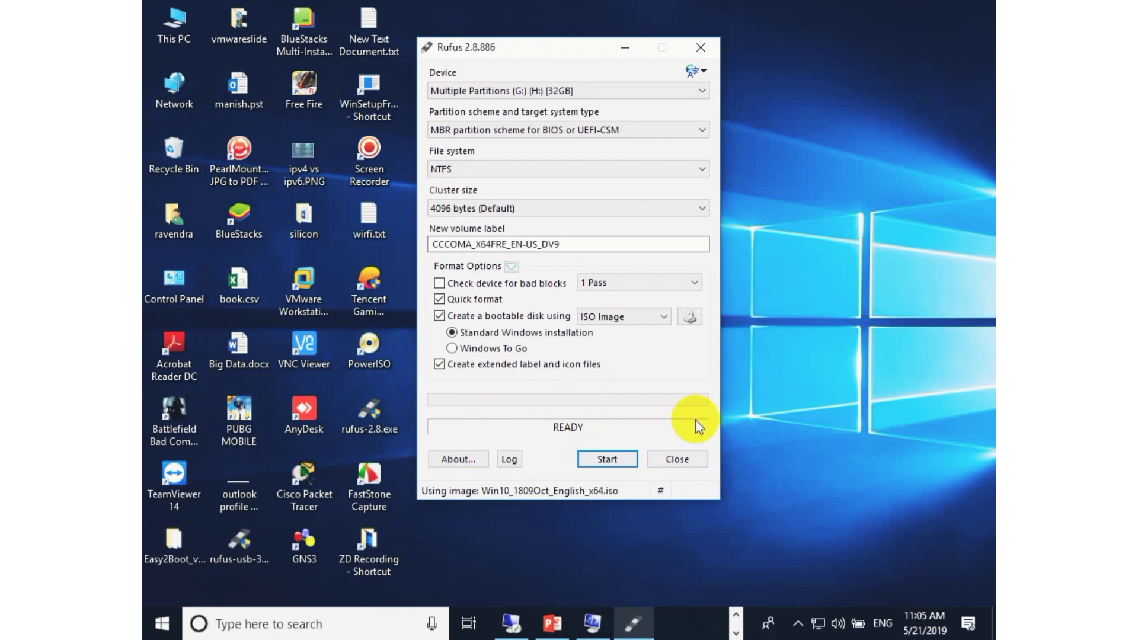
left_click(701, 48)
right_click(678, 49)
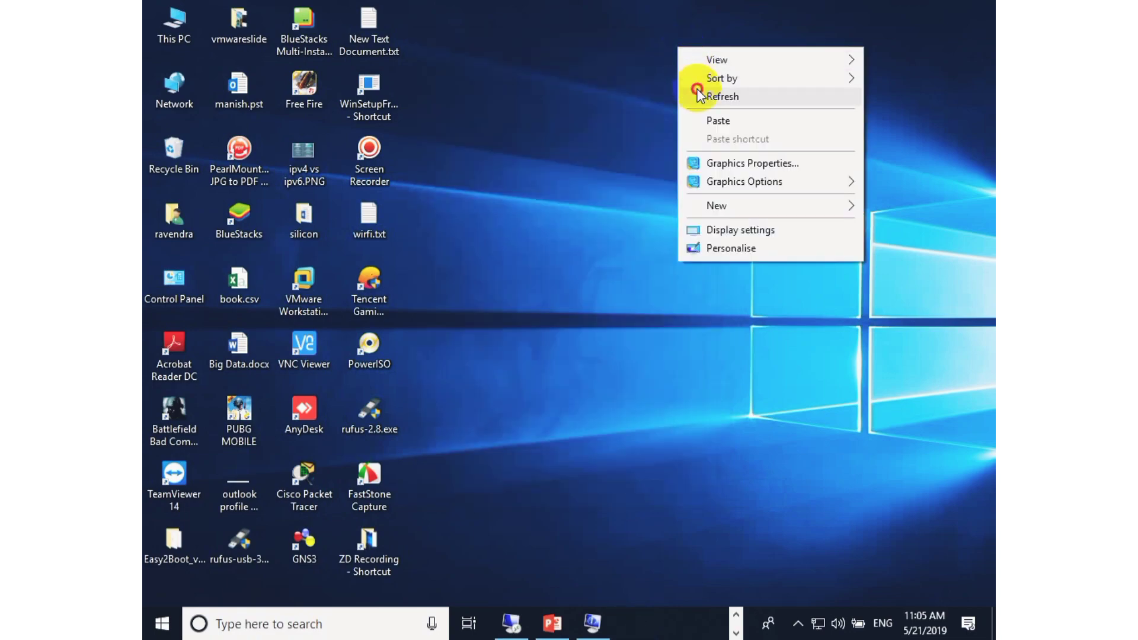